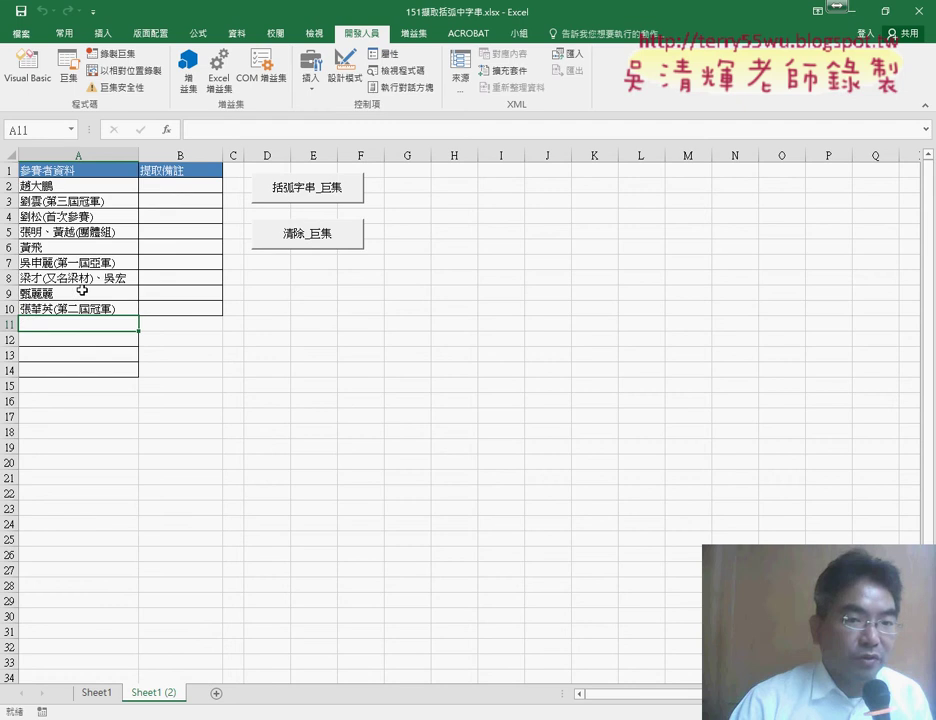
- Run the extraction and clearing macros, then copy the names in A7:A10 into A11:A14
{"action": "left_click", "coordinate": [295, 195]}
{"action": "left_click", "coordinate": [305, 237]}
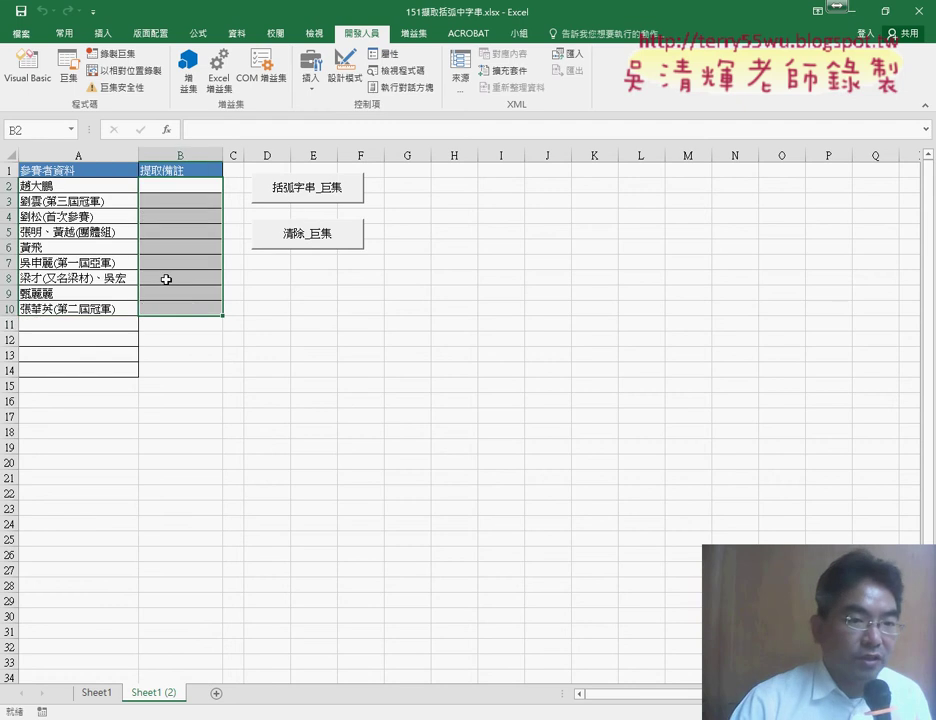
{"action": "left_click_drag", "start_coordinate": [110, 278], "coordinate": [80, 310]}
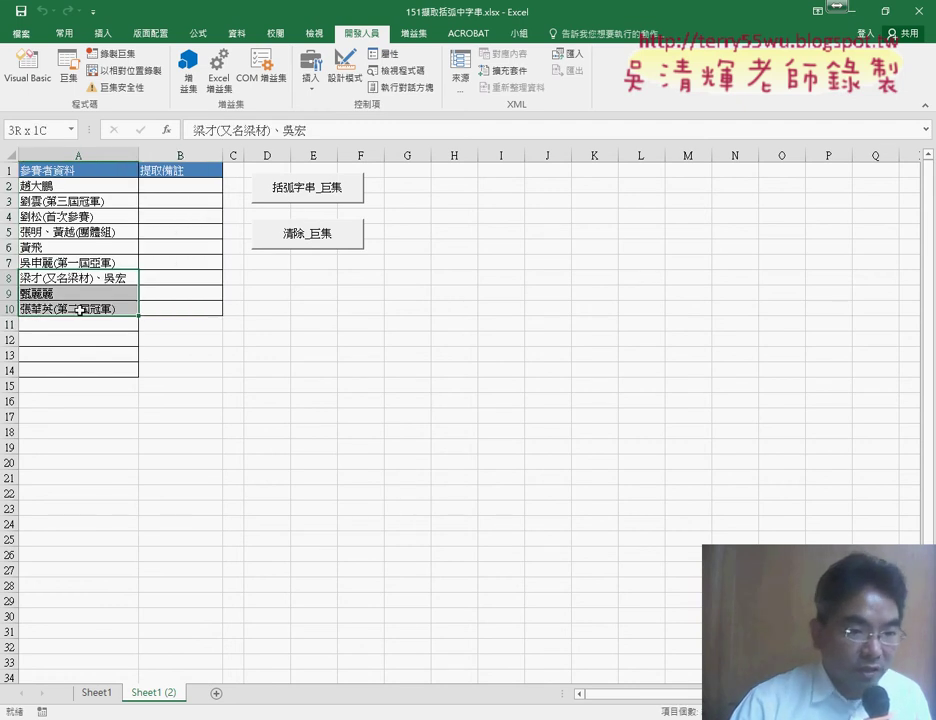
{"action": "left_click_drag", "start_coordinate": [83, 262], "coordinate": [82, 308]}
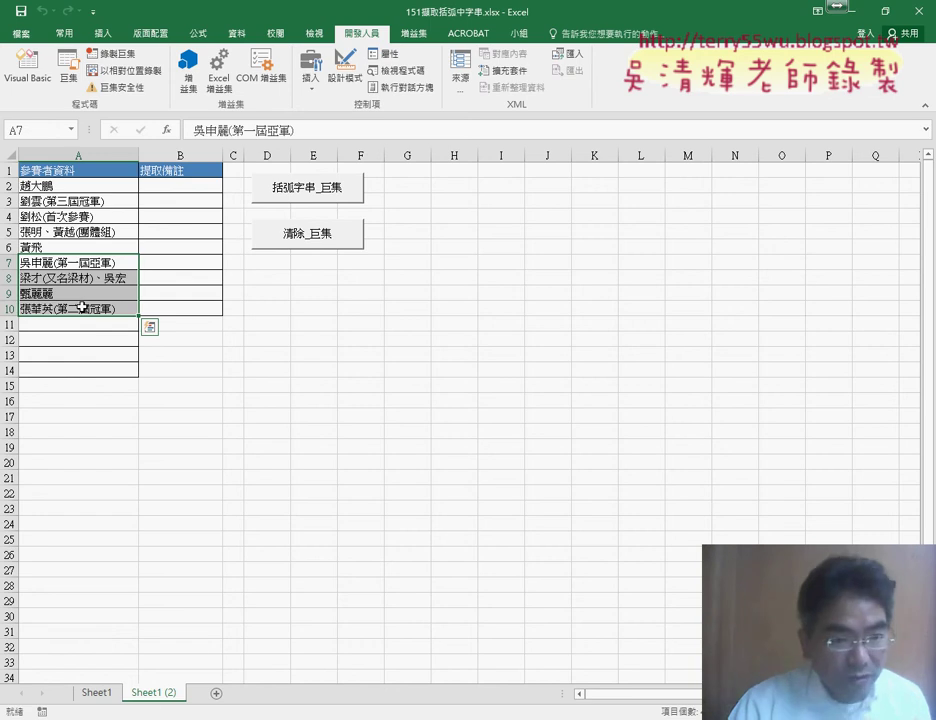
{"action": "key", "text": "ctrl+c"}
{"action": "left_click", "coordinate": [77, 324]}
{"action": "key", "text": "ctrl+v"}
{"action": "left_click", "coordinate": [305, 395]}
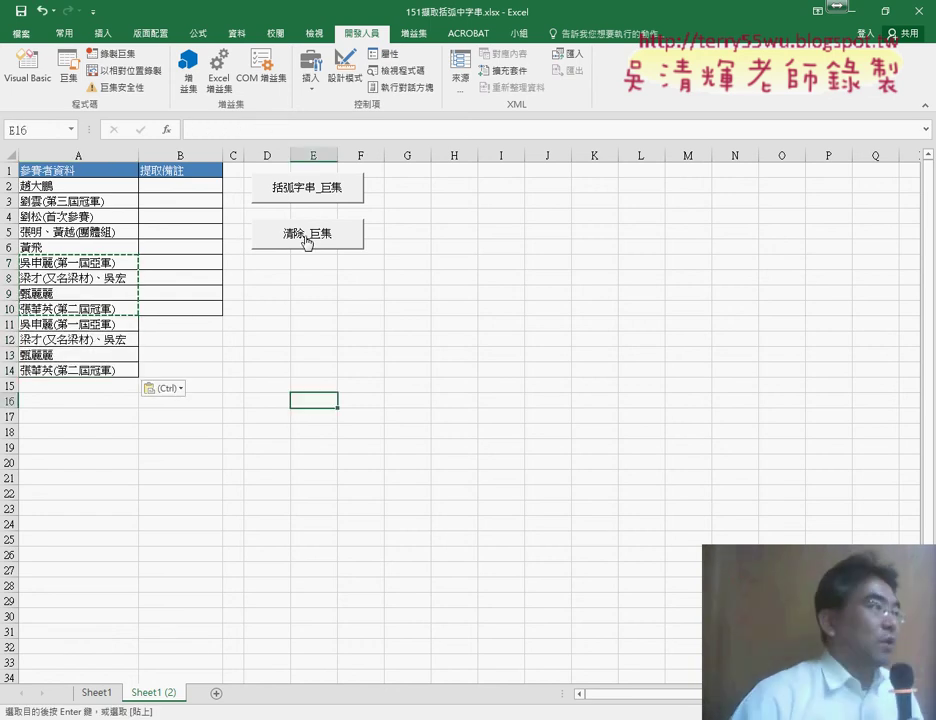
{"action": "left_click", "coordinate": [302, 190]}
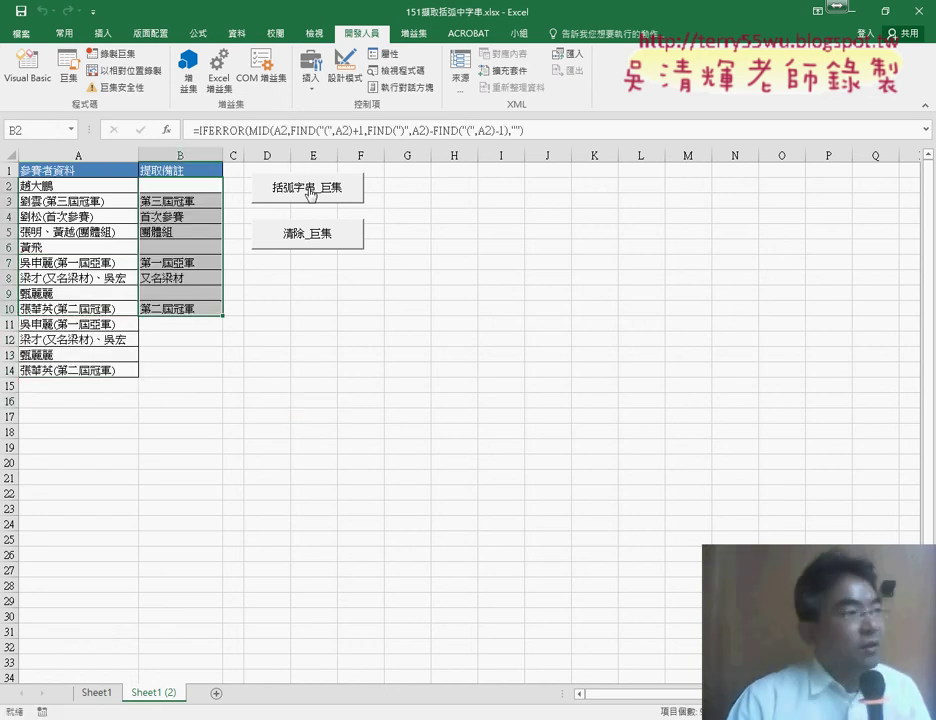
{"action": "left_click", "coordinate": [314, 238]}
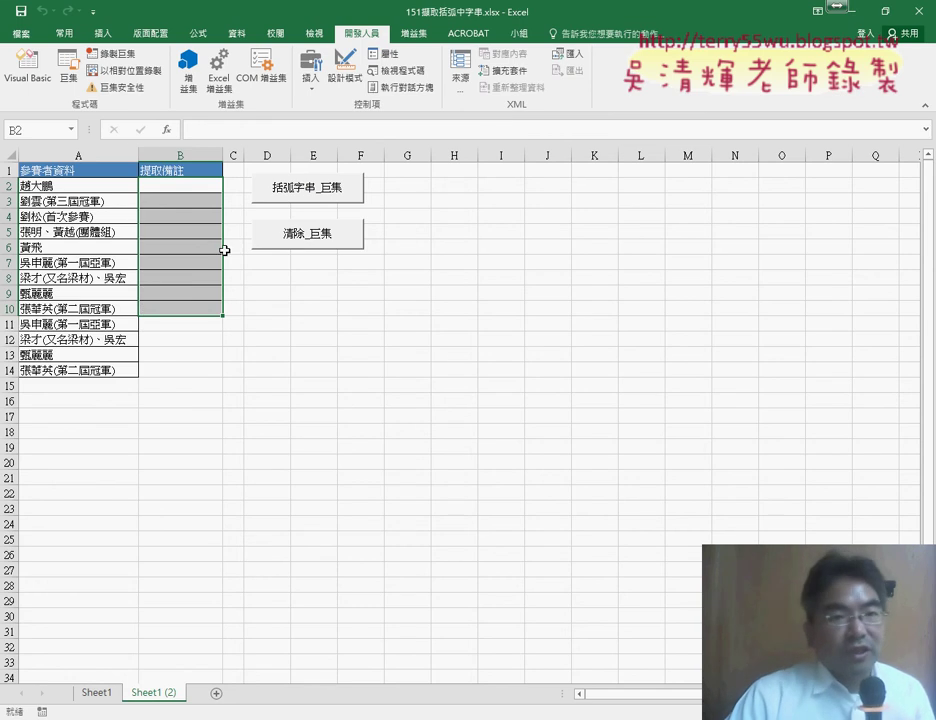
- Inspect Module1's macros, which both use the fixed range B2:B10, then go back to the worksheet
{"action": "left_click", "coordinate": [28, 75]}
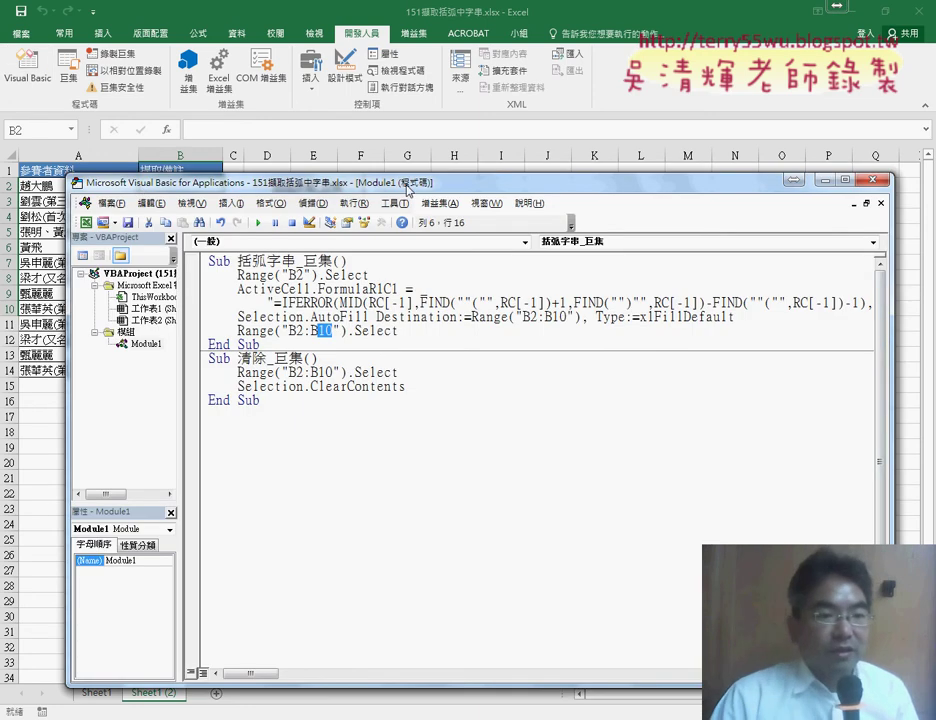
{"action": "left_click_drag", "start_coordinate": [408, 188], "coordinate": [561, 195]}
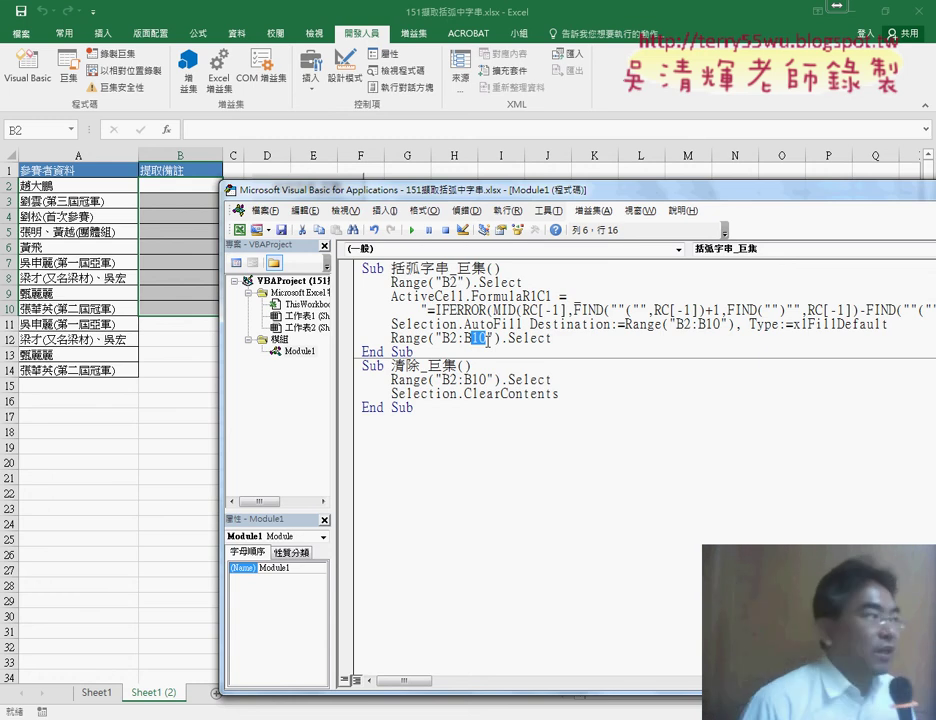
{"action": "left_click", "coordinate": [65, 185]}
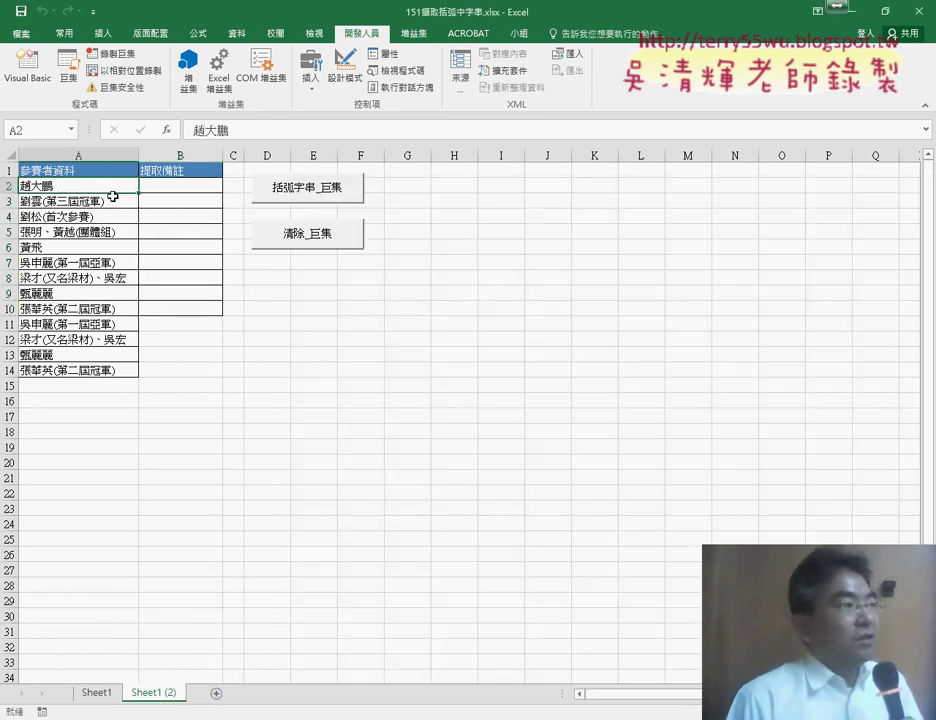
{"action": "key", "text": "ctrl+Down"}
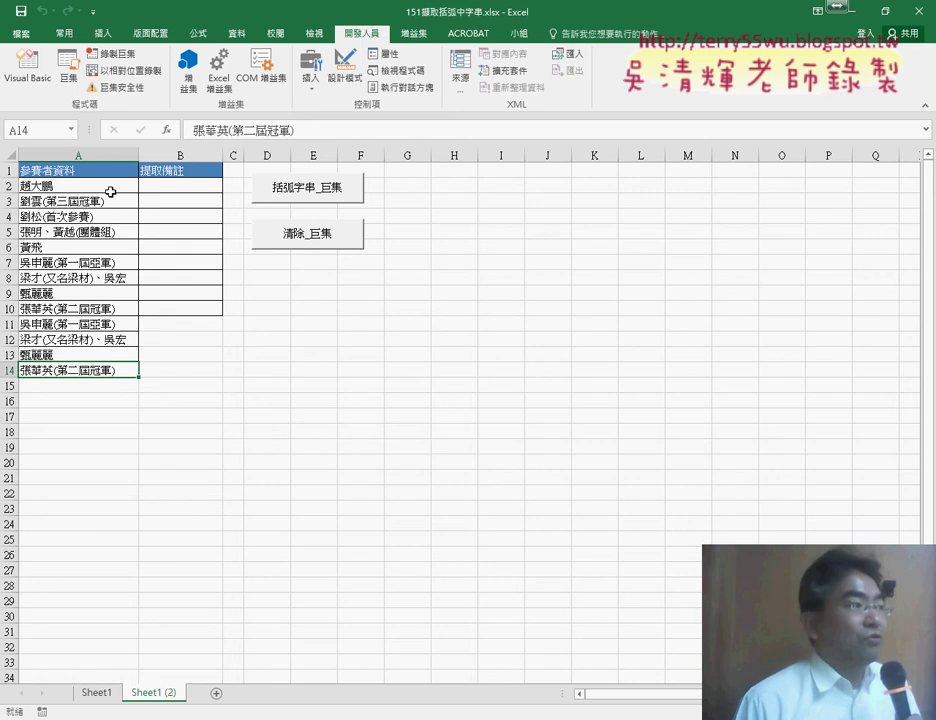
{"action": "left_click", "coordinate": [107, 186]}
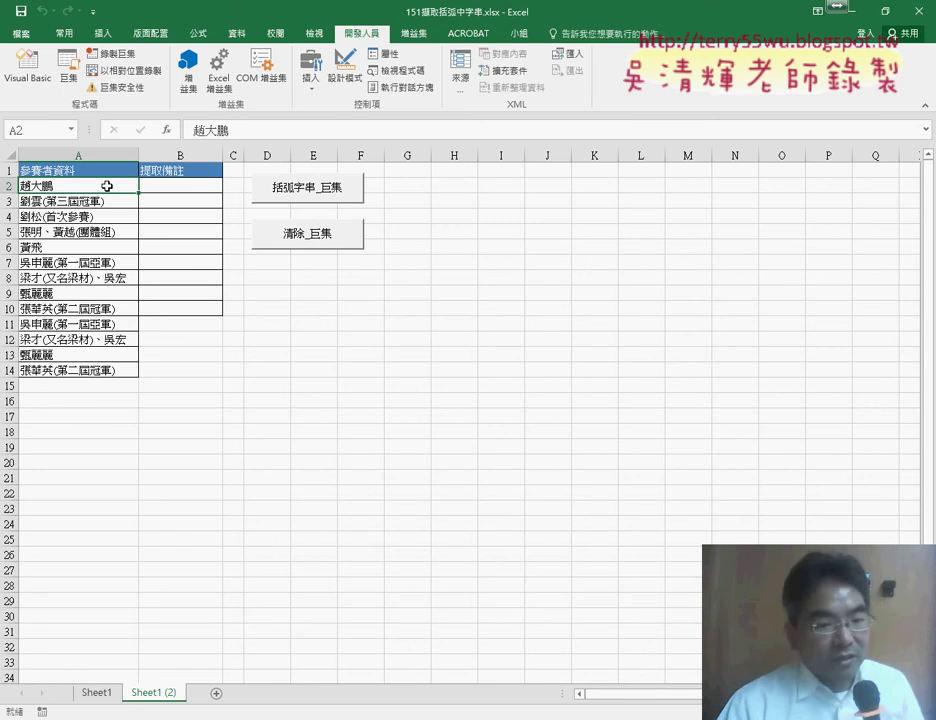
{"action": "key", "text": "ctrl+Down"}
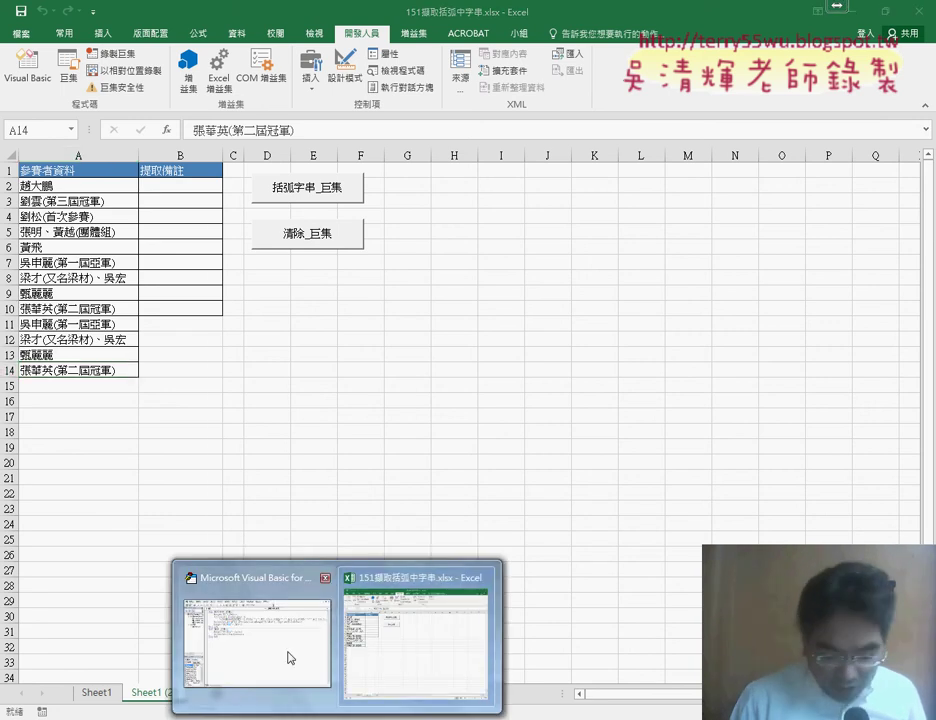
- In the extraction macro, replace the 10 in Range("B2:B10") with the start of '" & range('
{"action": "left_click", "coordinate": [290, 657]}
{"action": "left_click_drag", "start_coordinate": [413, 196], "coordinate": [205, 134]}
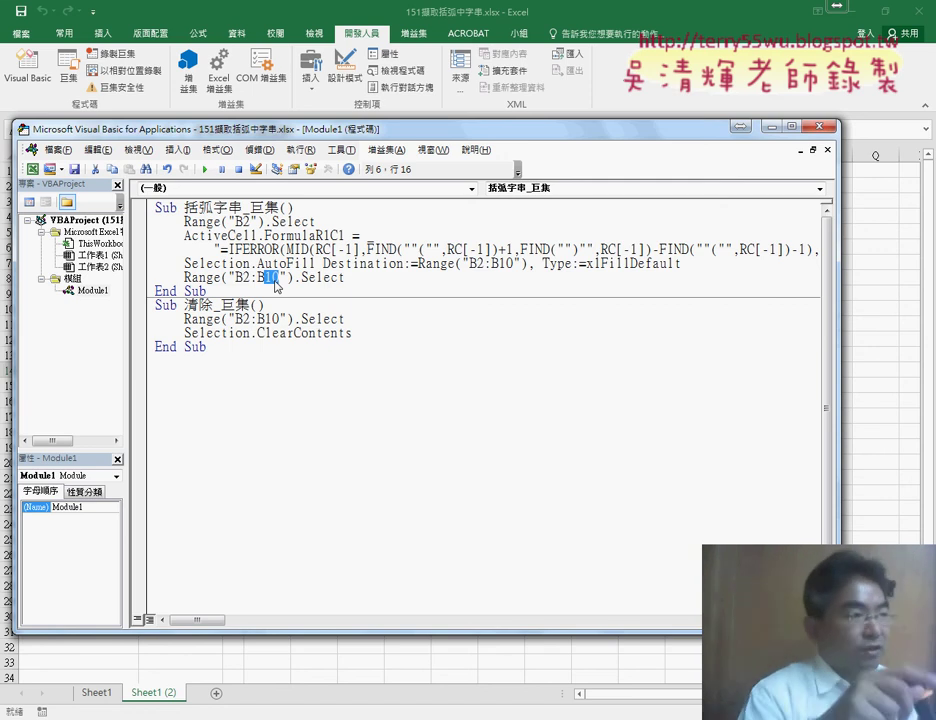
{"action": "key", "text": "BackSpace"}
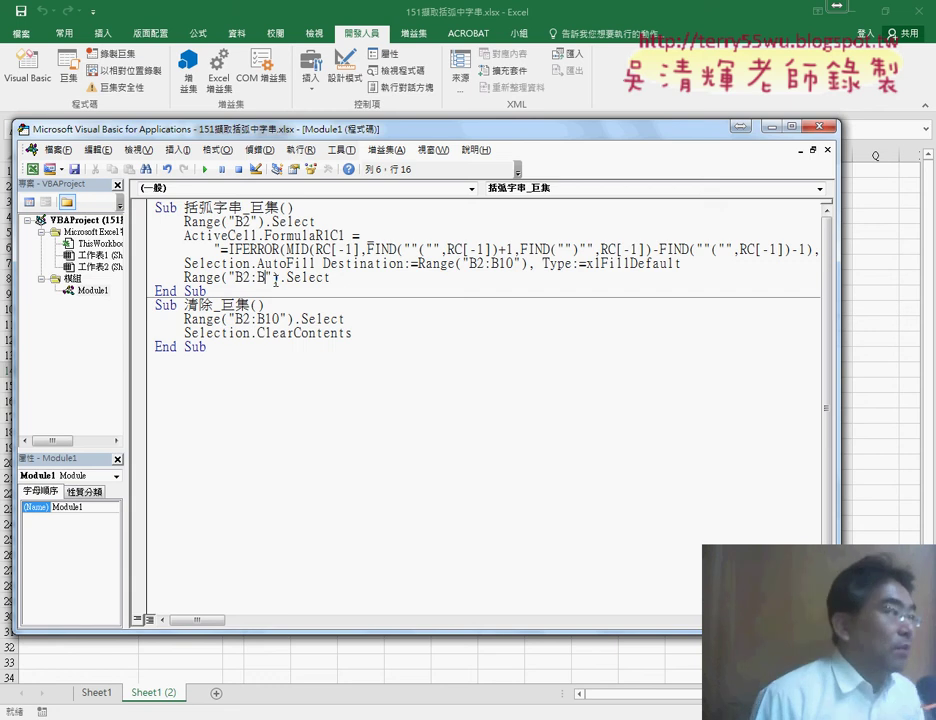
{"action": "key", "text": "Right"}
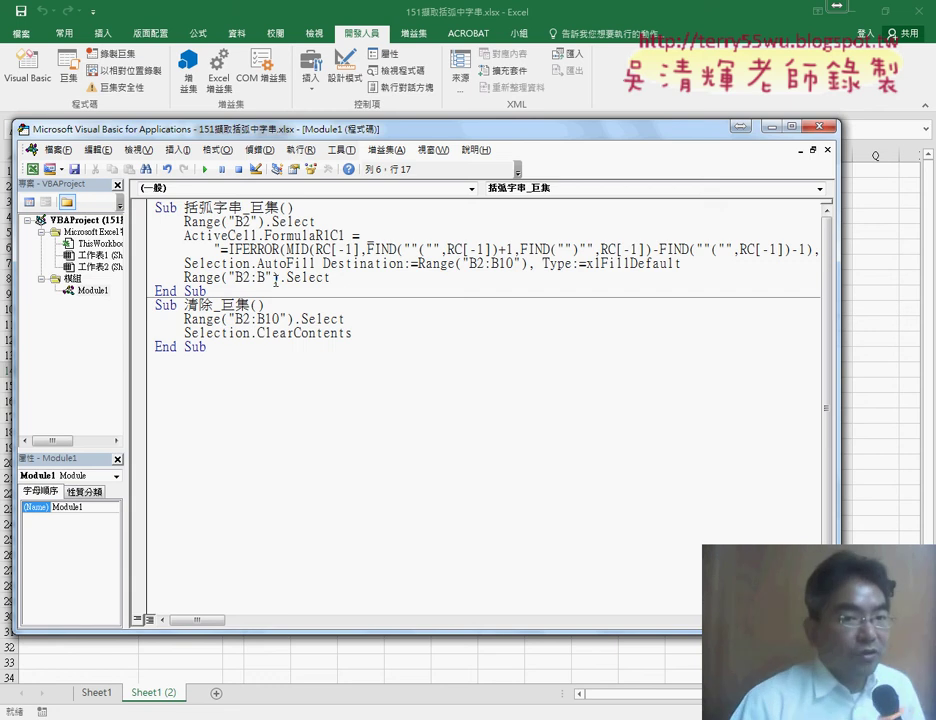
{"action": "key", "text": "Right"}
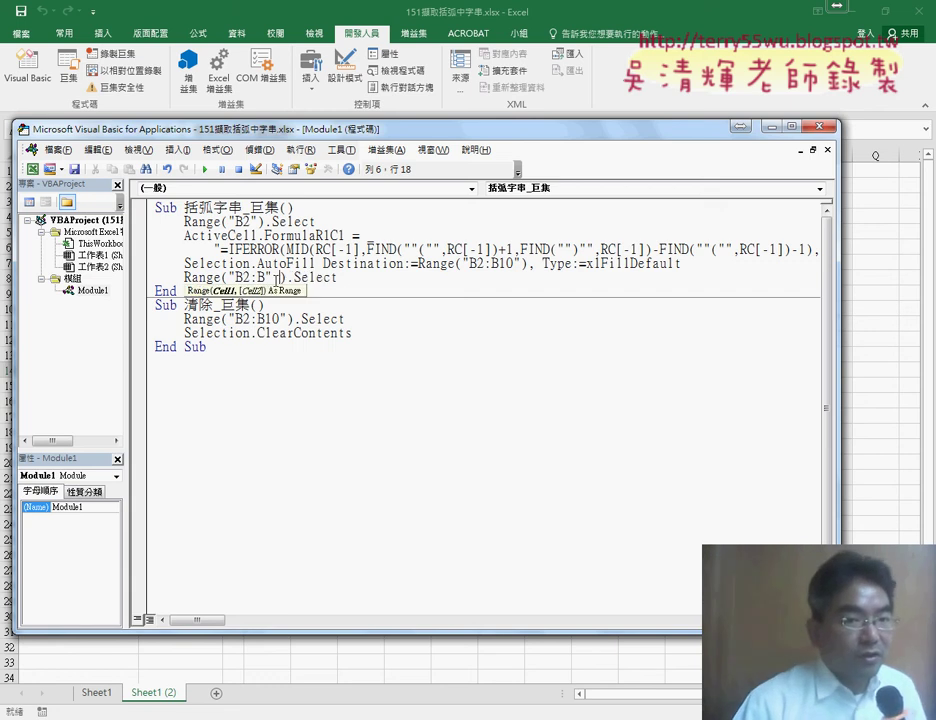
{"action": "type", "text": "&"}
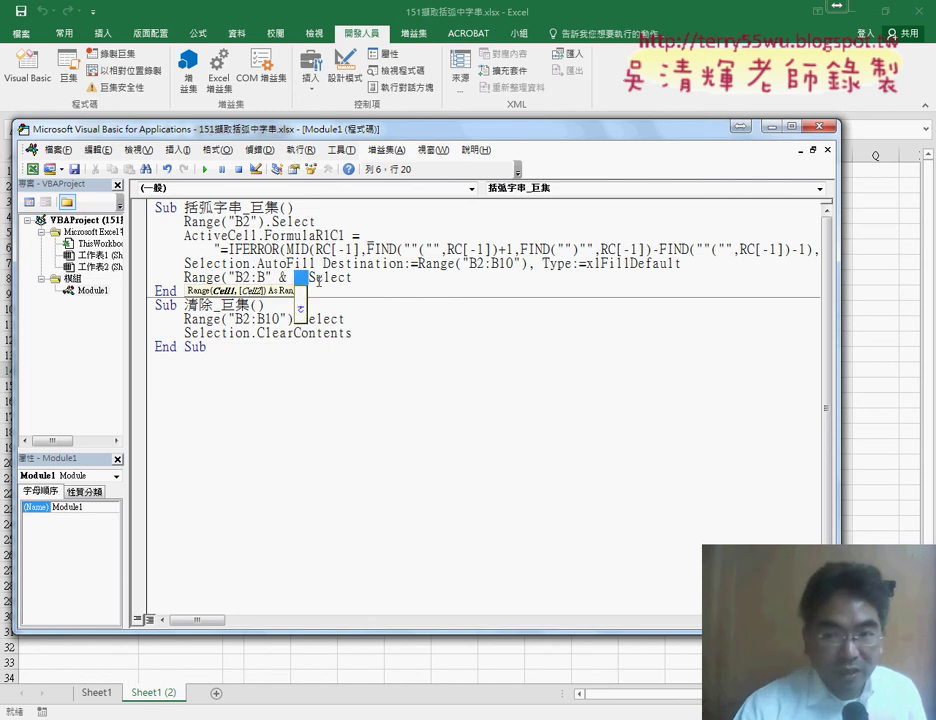
{"action": "type", "text": "ra"}
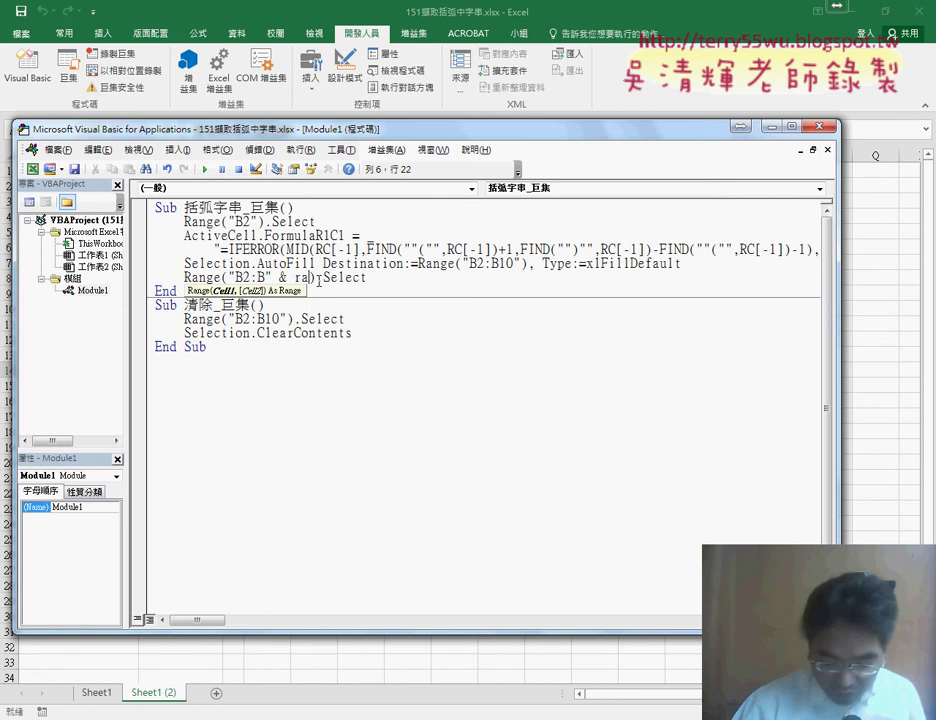
{"action": "type", "text": "nge"}
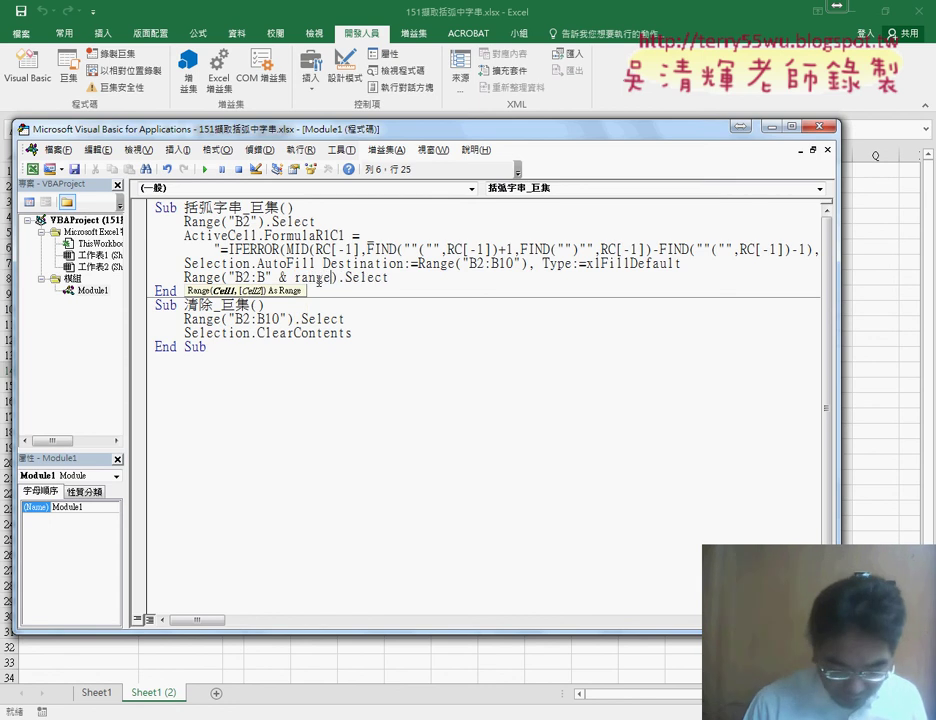
{"action": "type", "text": "("}
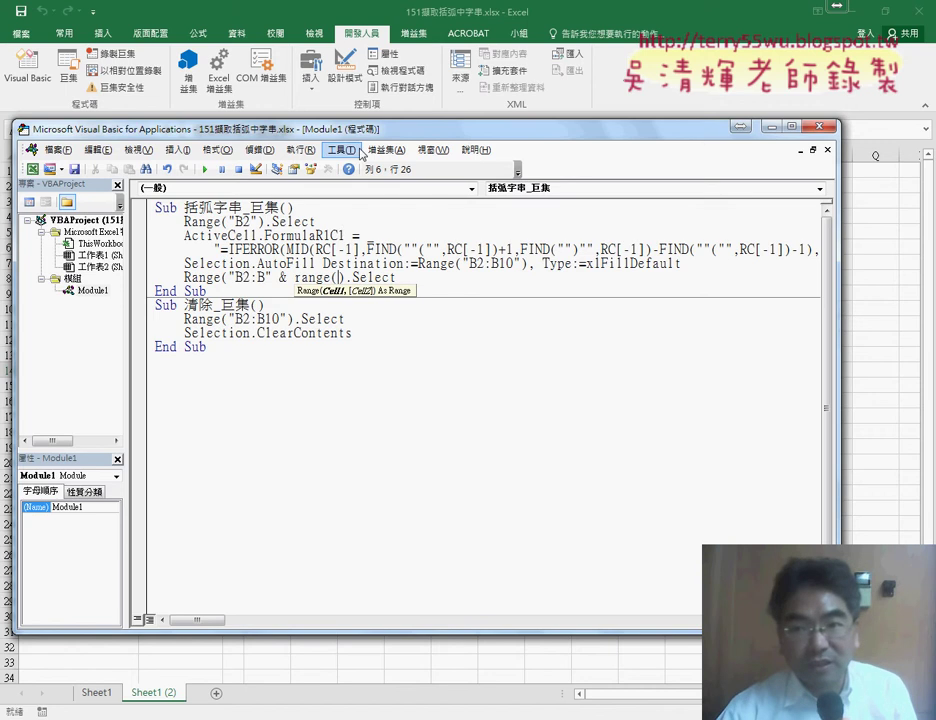
{"action": "left_click_drag", "start_coordinate": [354, 131], "coordinate": [520, 117]}
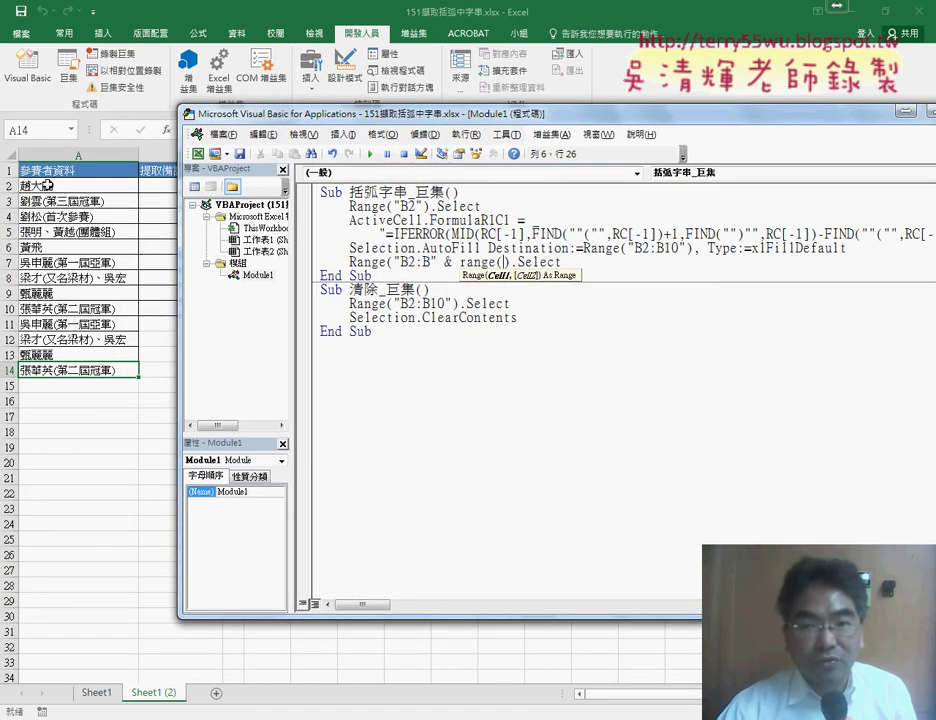
- Complete the line as Range("B2:B" & Range("A2").End(xlDown).Row).Select
{"action": "type", "text": "\"A"}
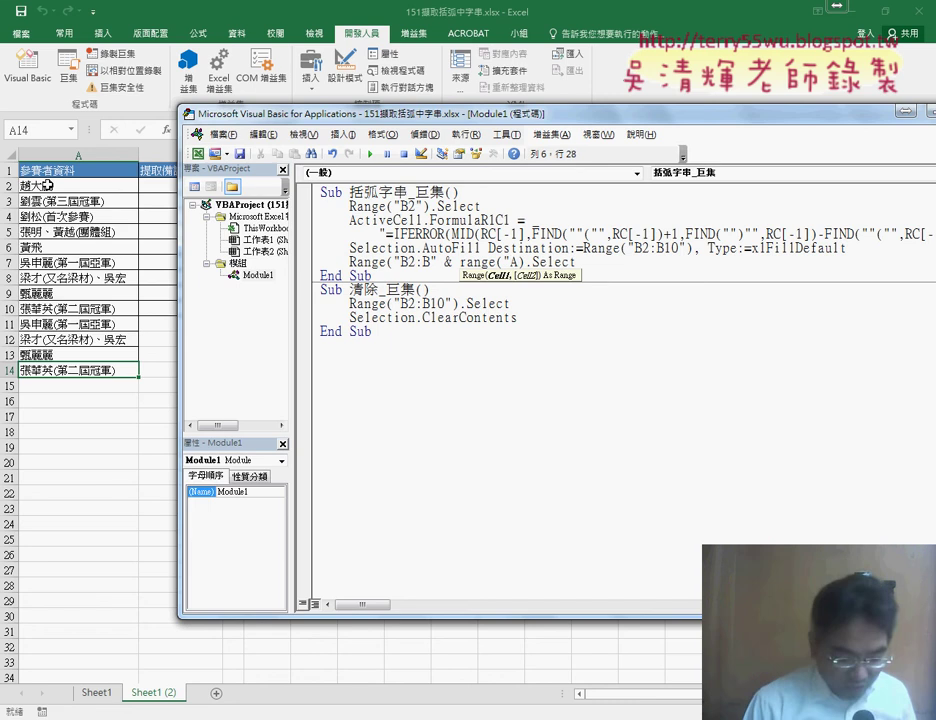
{"action": "type", "text": "2\")"}
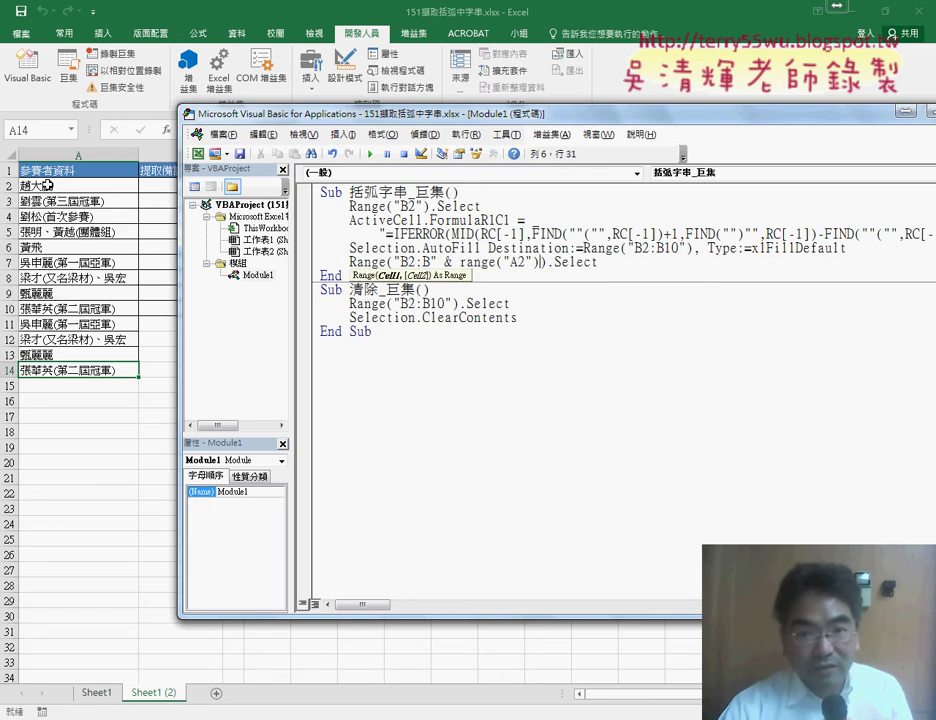
{"action": "type", "text": ".e"}
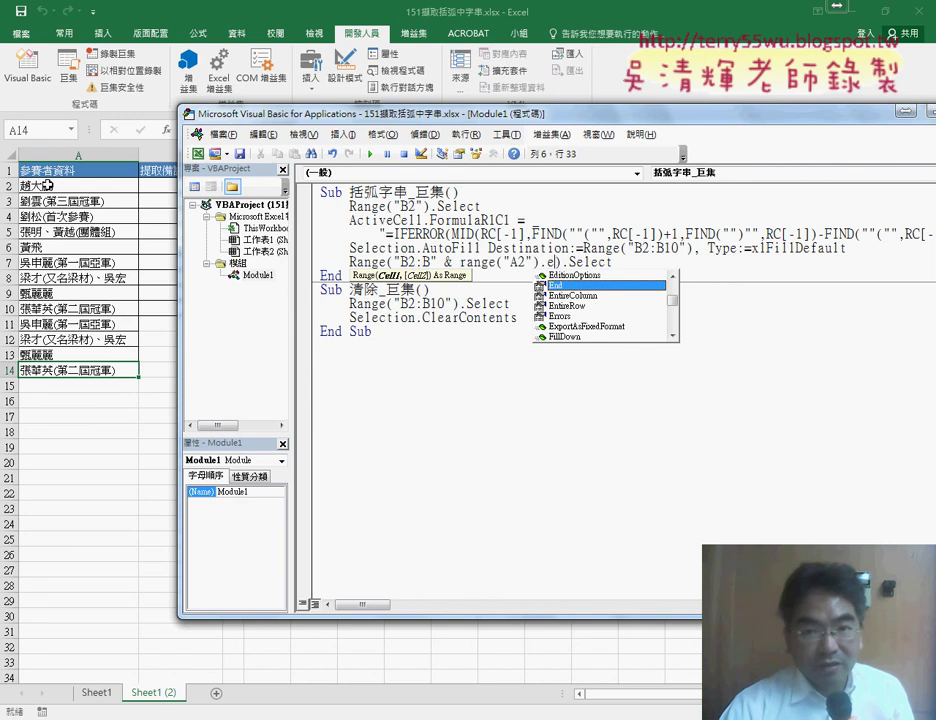
{"action": "key", "text": "Tab"}
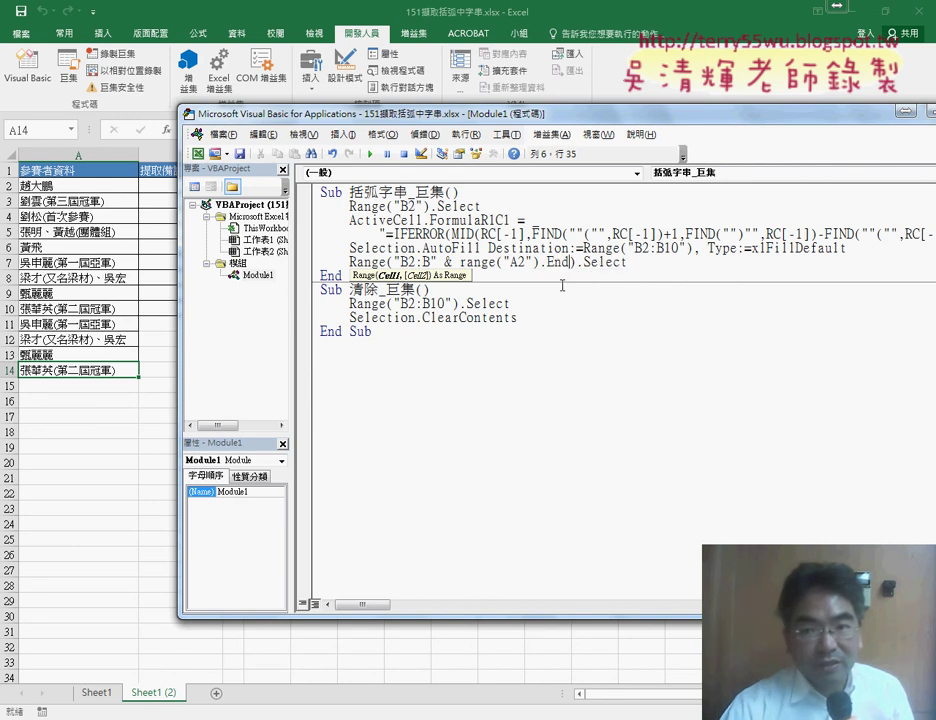
{"action": "type", "text": "("}
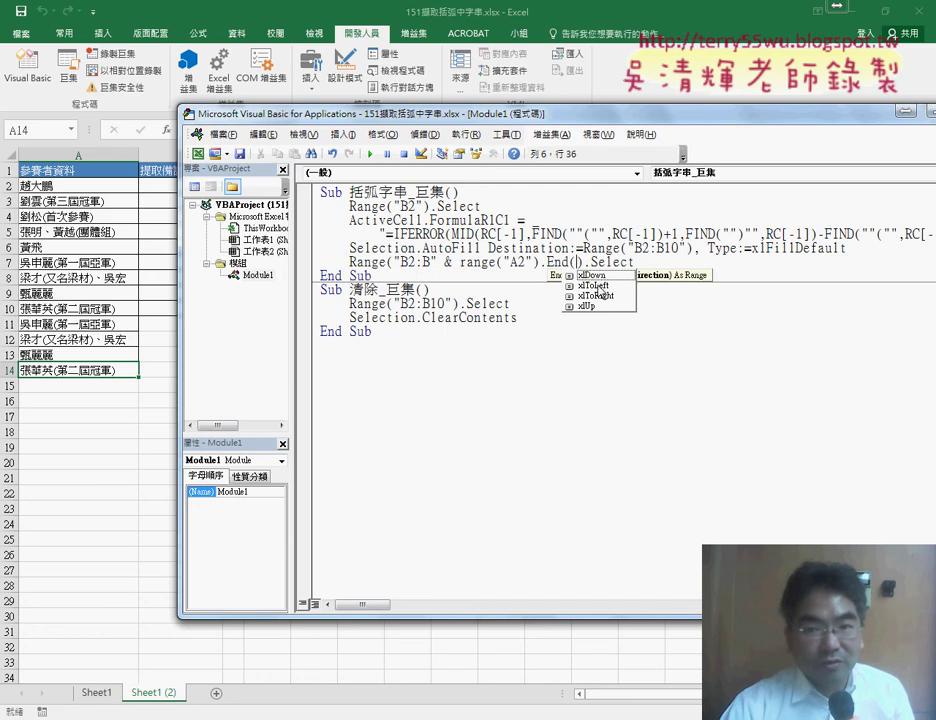
{"action": "key", "text": "Down"}
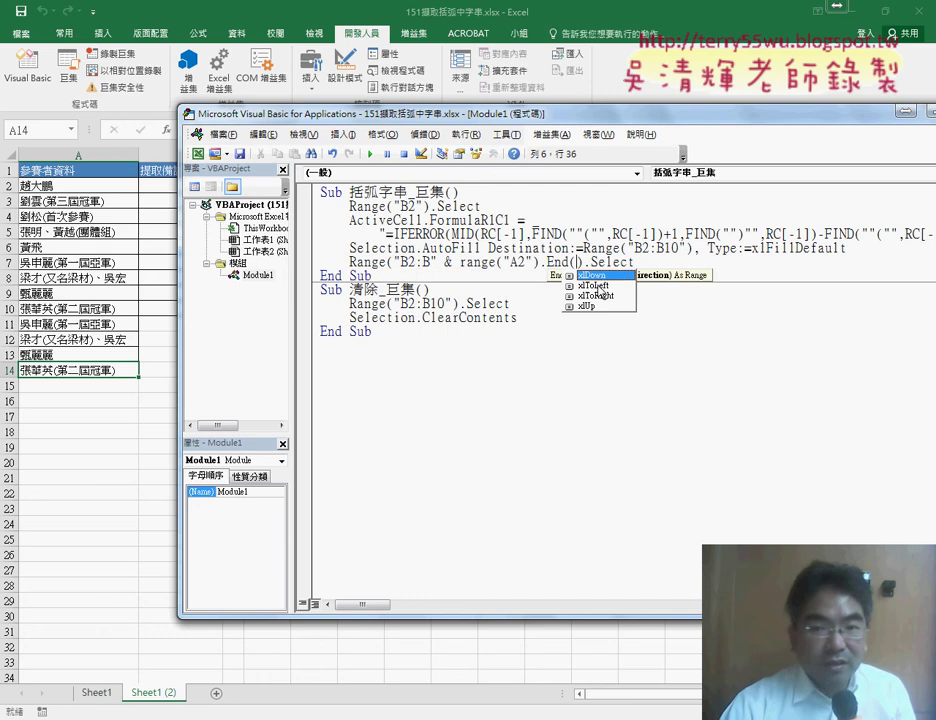
{"action": "key", "text": "Tab"}
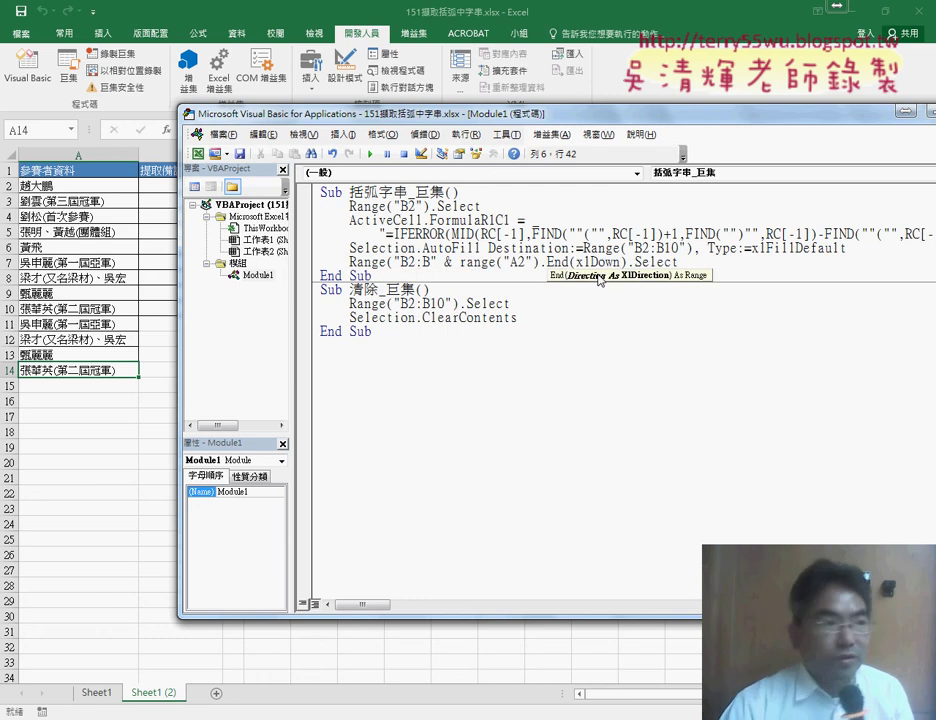
{"action": "type", "text": ")."}
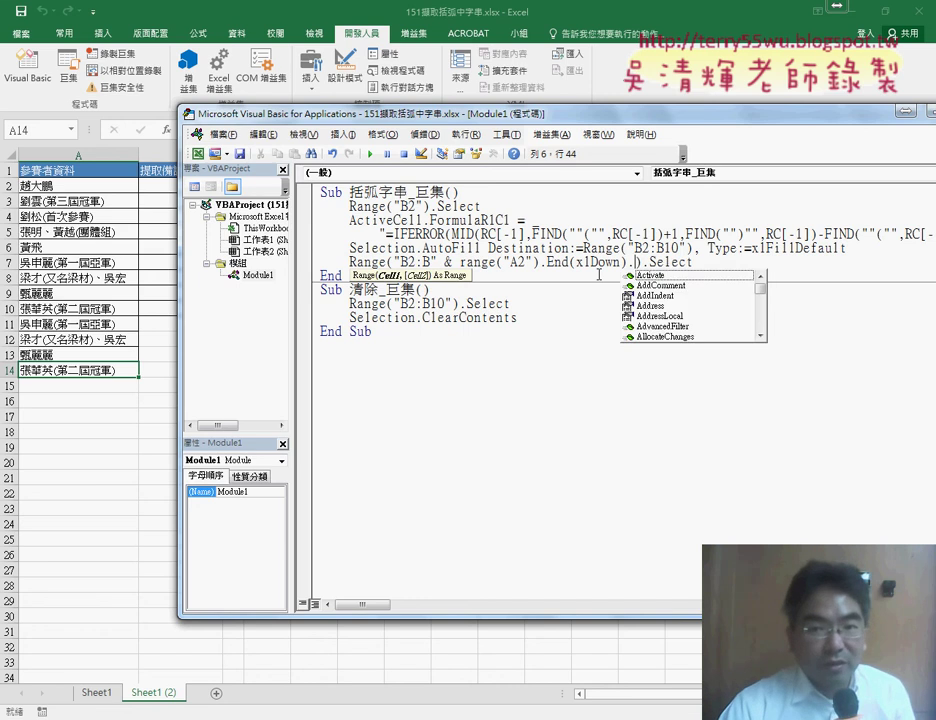
{"action": "type", "text": "row"}
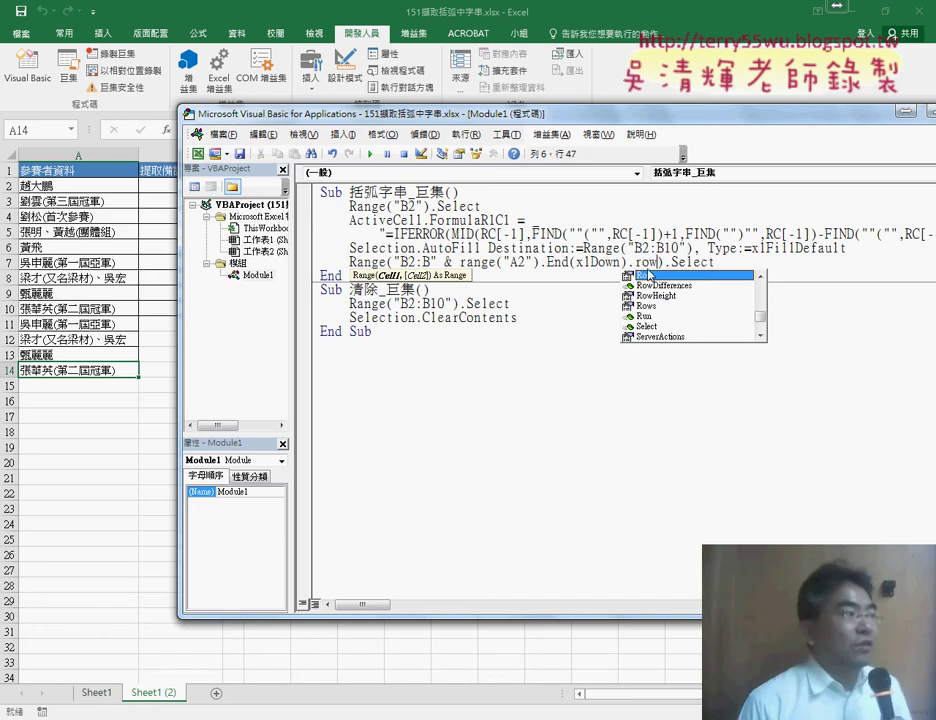
{"action": "left_click", "coordinate": [577, 455]}
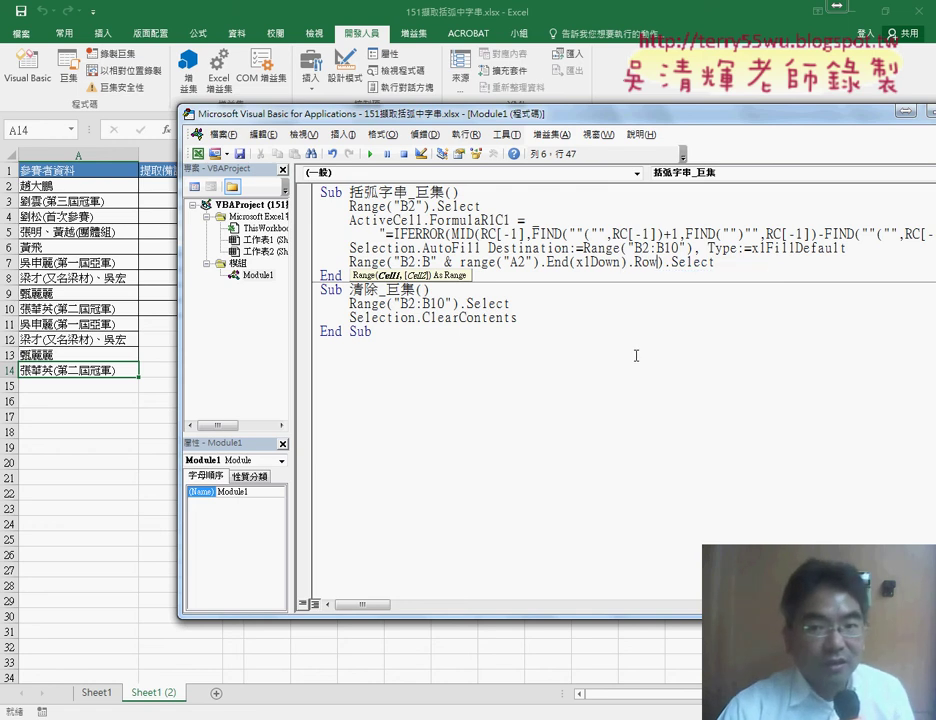
{"action": "left_click_drag", "start_coordinate": [656, 262], "coordinate": [458, 262]}
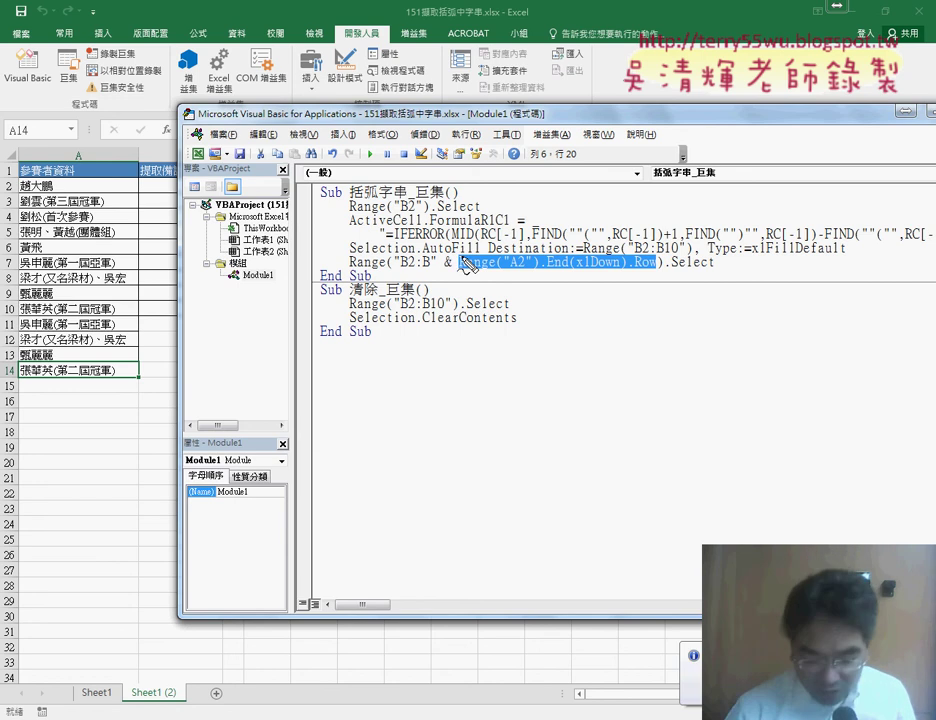
{"action": "left_click_drag", "start_coordinate": [432, 311], "coordinate": [442, 311]}
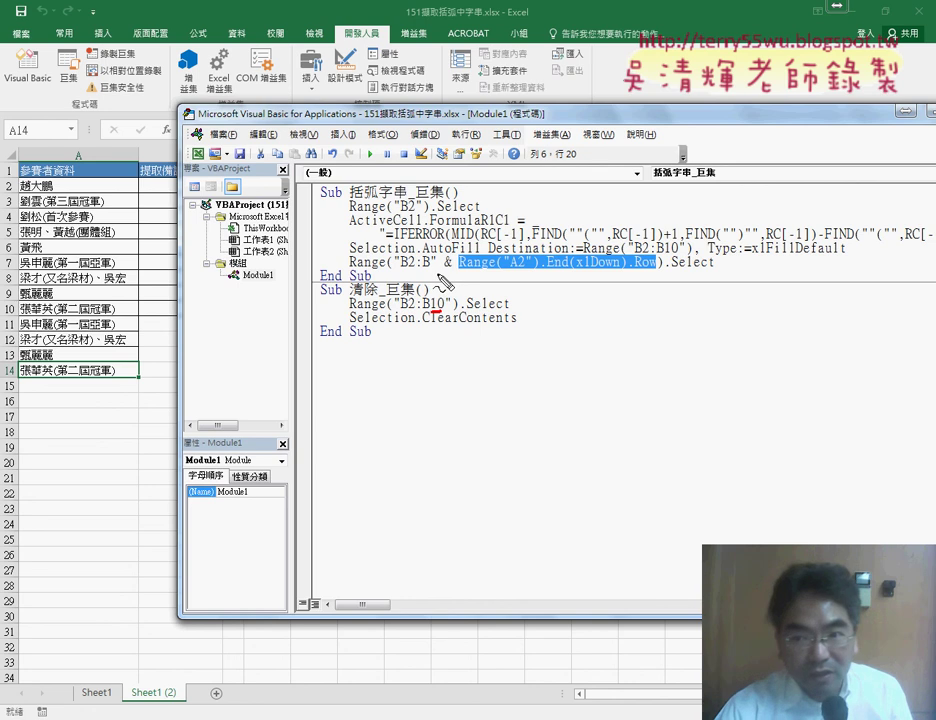
{"action": "left_click_drag", "start_coordinate": [443, 268], "coordinate": [560, 268]}
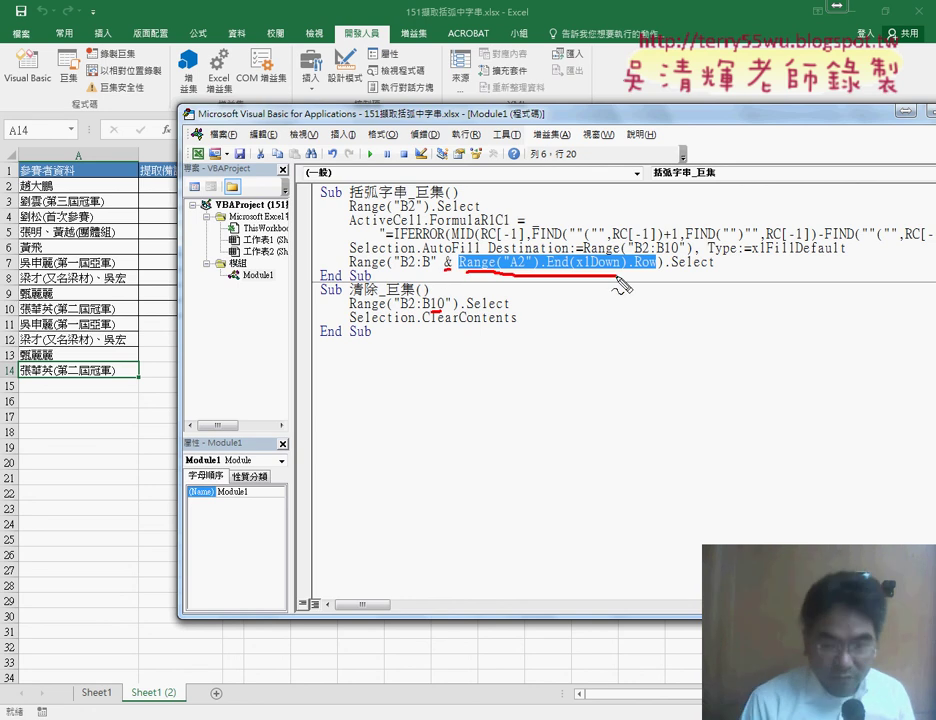
{"action": "mouse_move", "coordinate": [505, 238]}
{"action": "left_mouse_down"}
{"action": "mouse_move", "coordinate": [505, 253]}
{"action": "mouse_move", "coordinate": [516, 256]}
{"action": "left_mouse_up"}
{"action": "left_click_drag", "start_coordinate": [523, 238], "coordinate": [525, 254]}
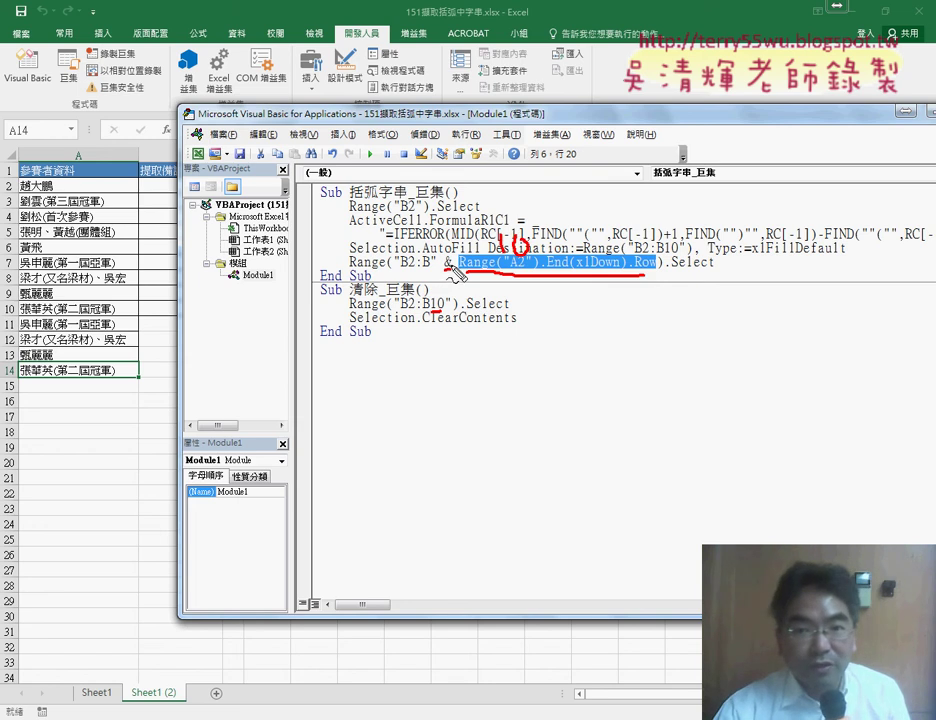
{"action": "left_click_drag", "start_coordinate": [446, 265], "coordinate": [446, 276]}
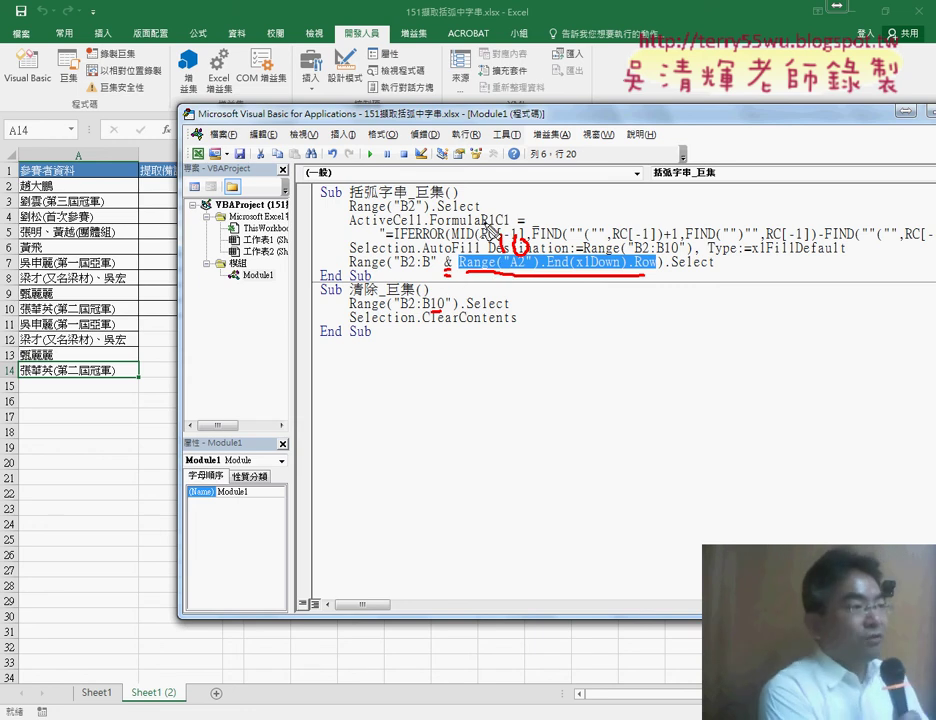
{"action": "mouse_move", "coordinate": [490, 222]}
{"action": "left_mouse_down"}
{"action": "mouse_move", "coordinate": [496, 233]}
{"action": "mouse_move", "coordinate": [536, 236]}
{"action": "left_mouse_up"}
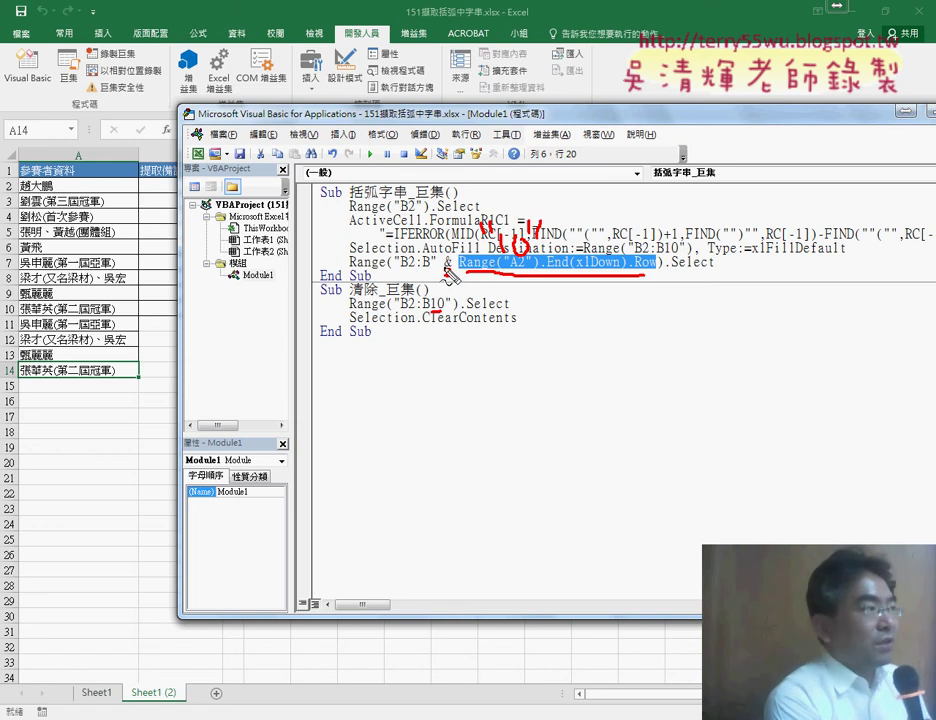
{"action": "left_click_drag", "start_coordinate": [510, 236], "coordinate": [522, 250]}
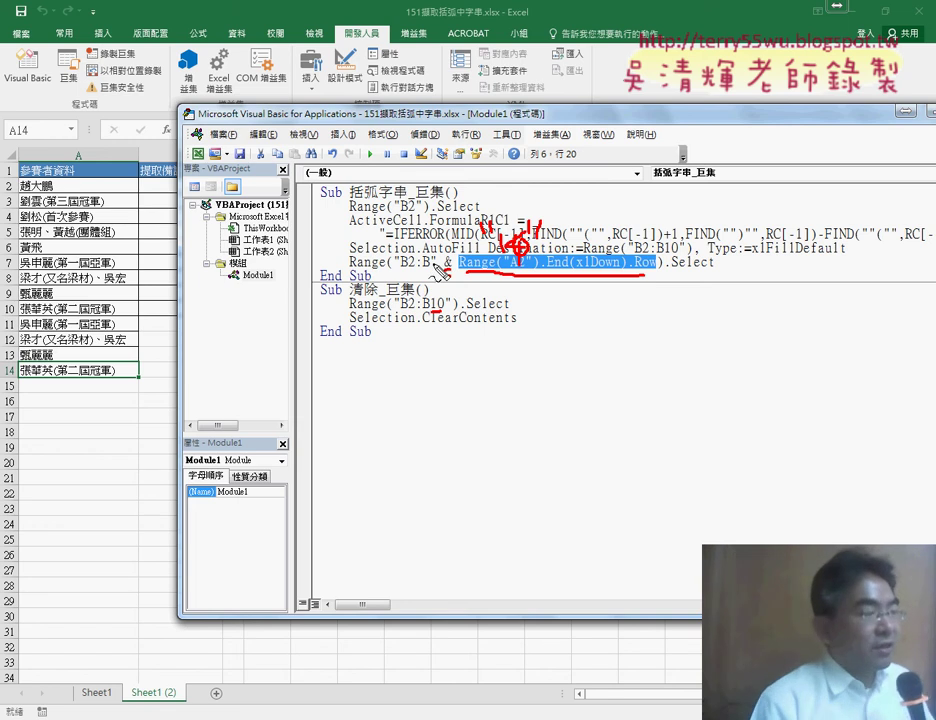
{"action": "key", "text": "Escape"}
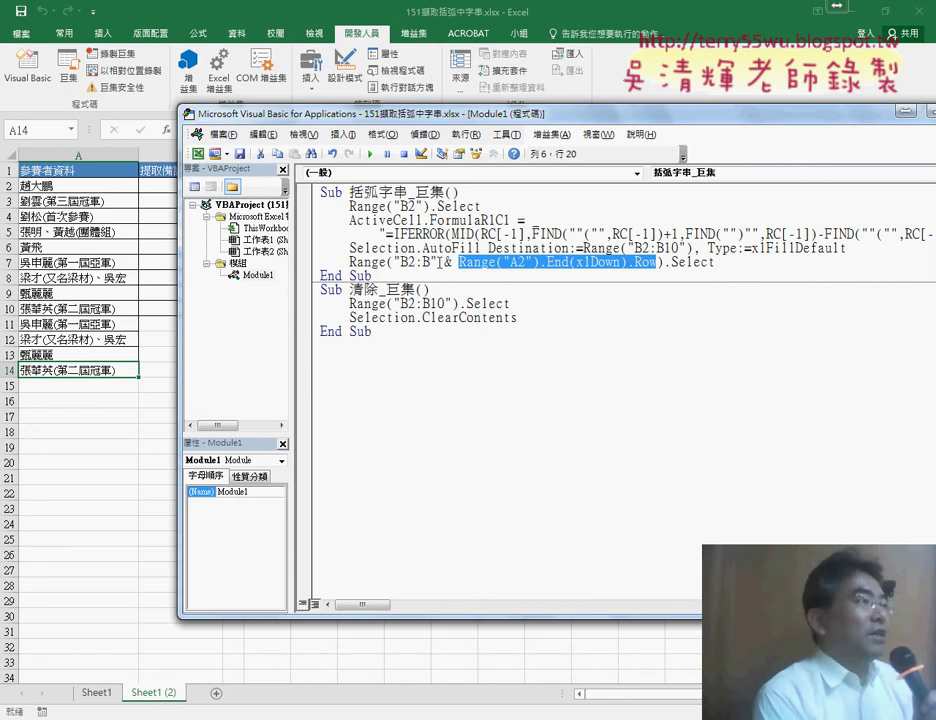
- In 清除_巨集, replace row 10 with '& Range("A2").End(xlDown).Row' after "B2:B"
{"action": "left_click_drag", "start_coordinate": [430, 303], "coordinate": [443, 303]}
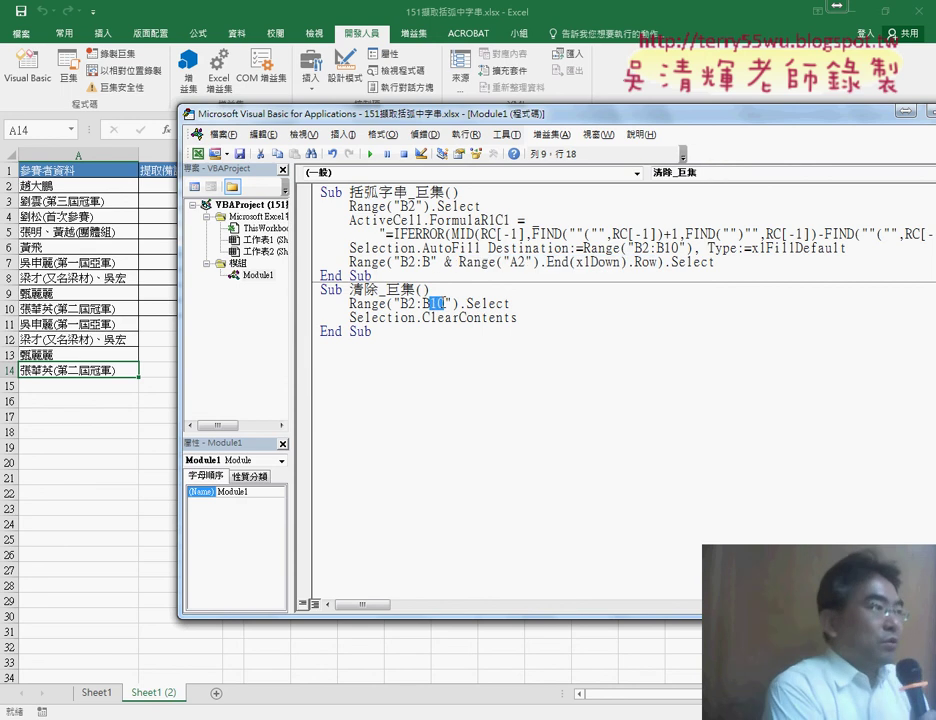
{"action": "key", "text": "Delete"}
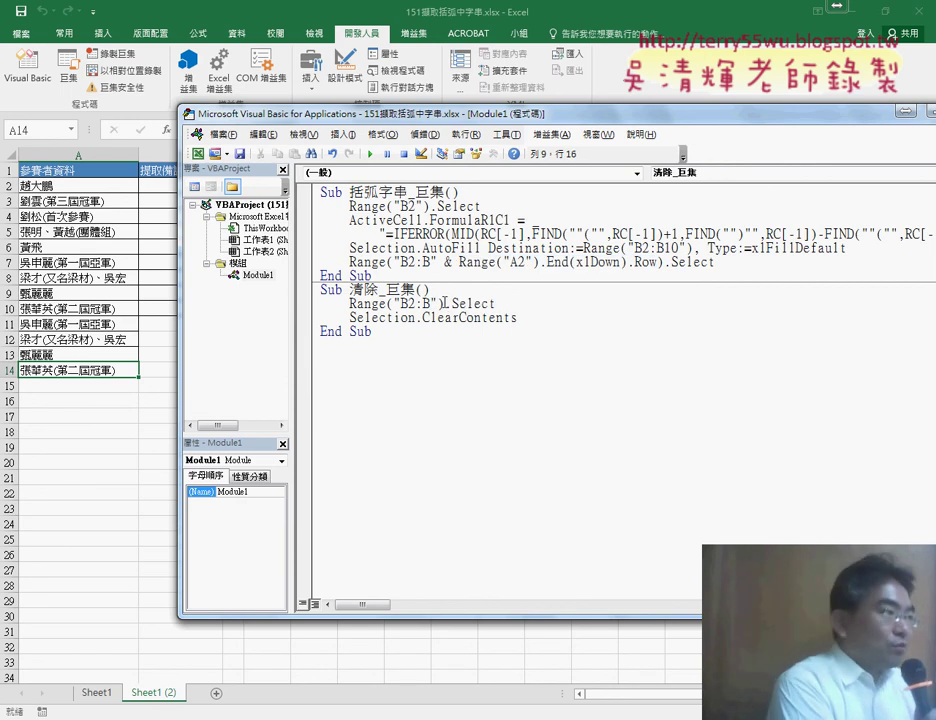
{"action": "left_click_drag", "start_coordinate": [436, 262], "coordinate": [655, 264]}
{"action": "key", "text": "ctrl+c"}
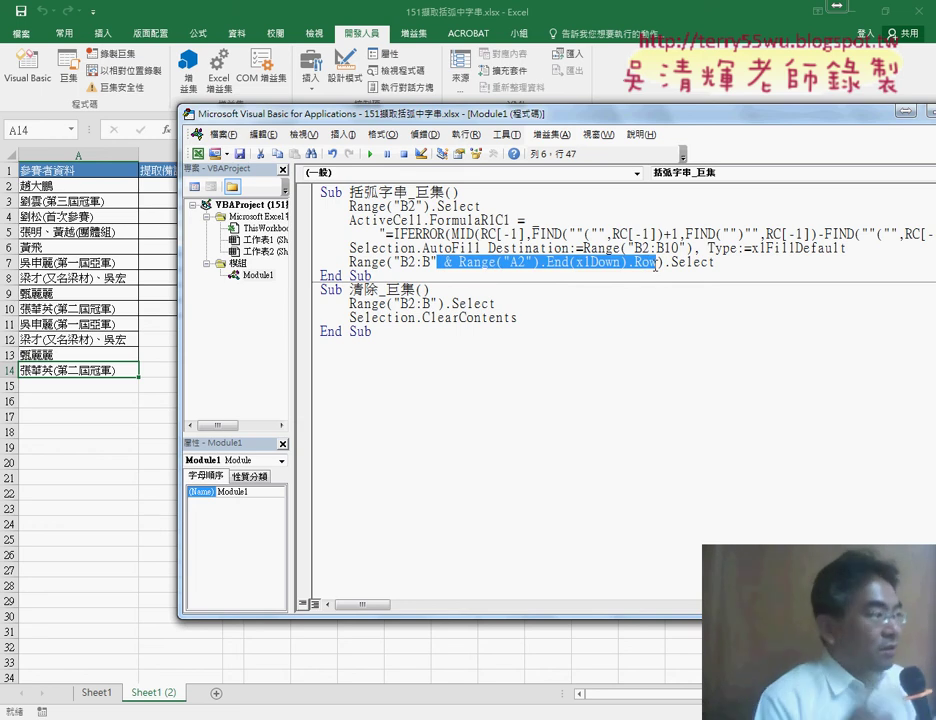
{"action": "left_click", "coordinate": [437, 303]}
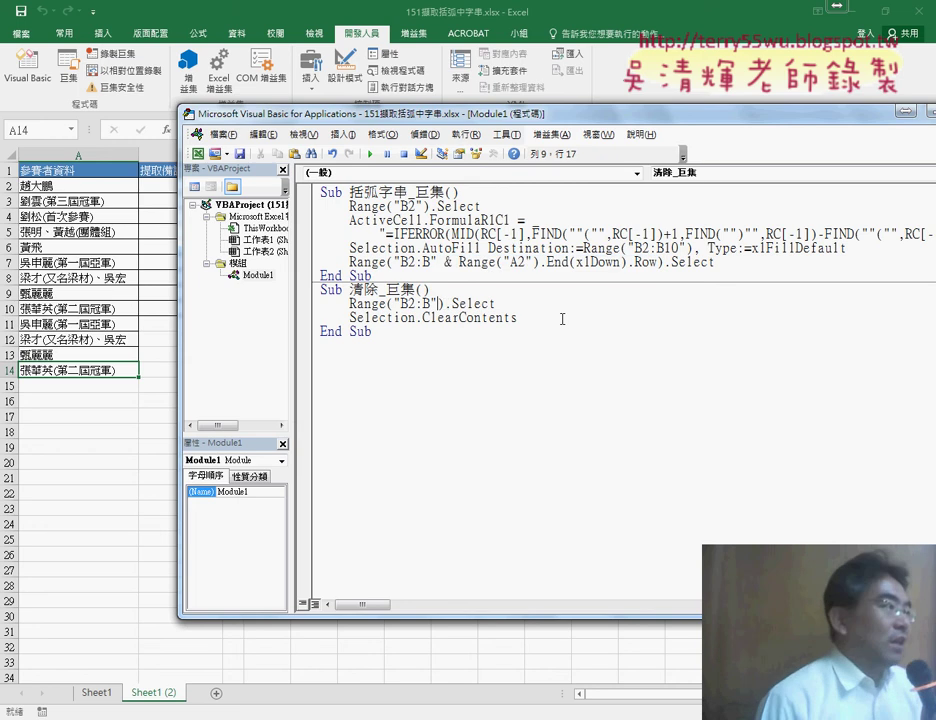
{"action": "key", "text": "ctrl+v"}
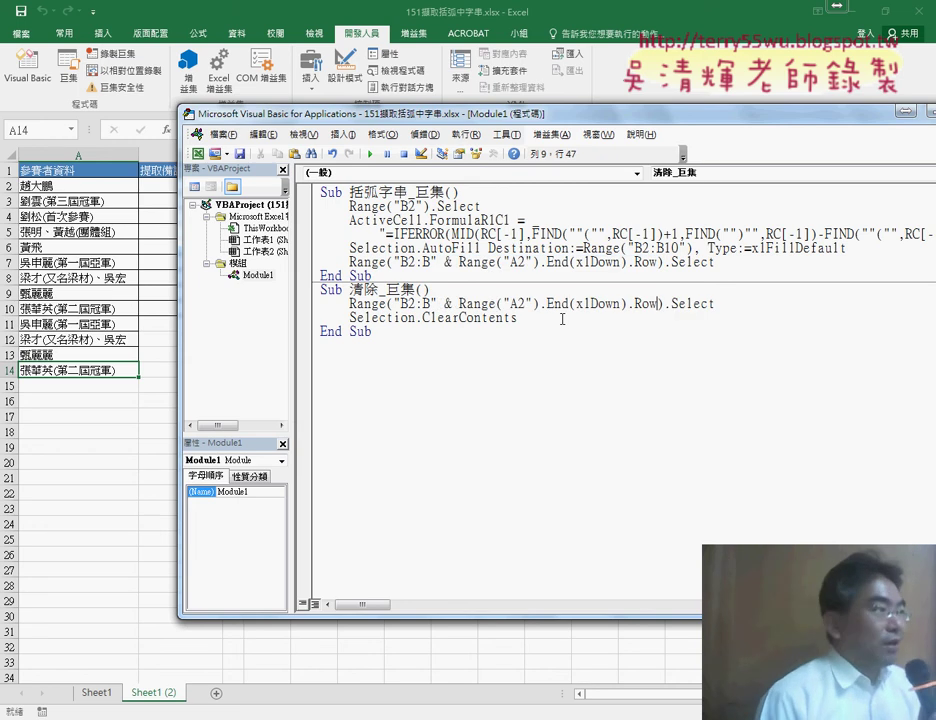
{"action": "left_click_drag", "start_coordinate": [657, 303], "coordinate": [438, 304]}
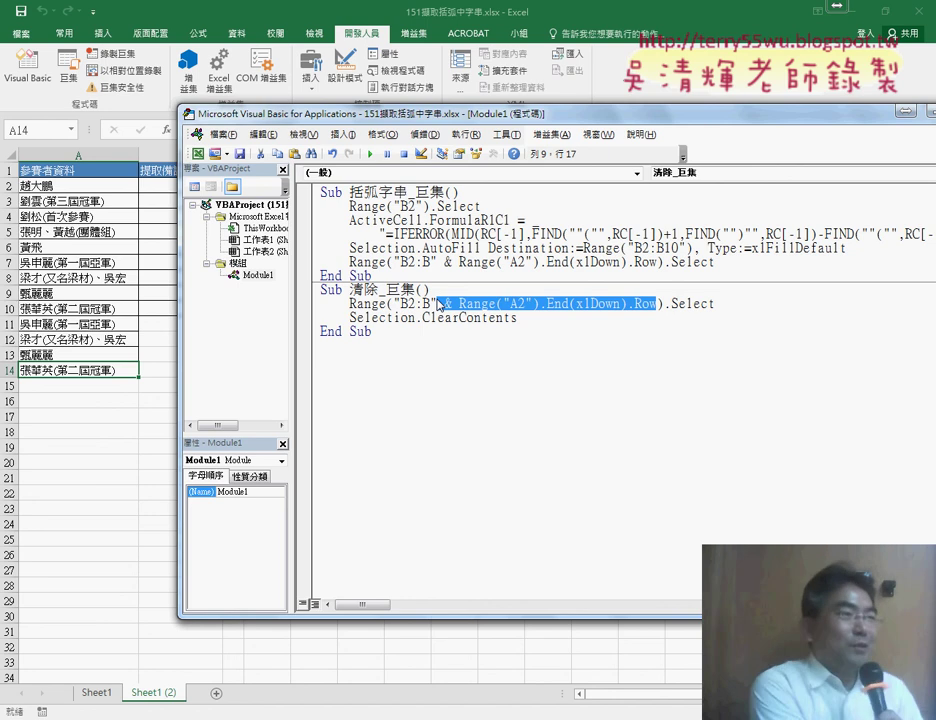
- Run 括弧字串_巨集, clear with 清除_巨集, and rerun 括弧字串_巨集, filling only B2:B10
{"action": "left_click", "coordinate": [139, 441]}
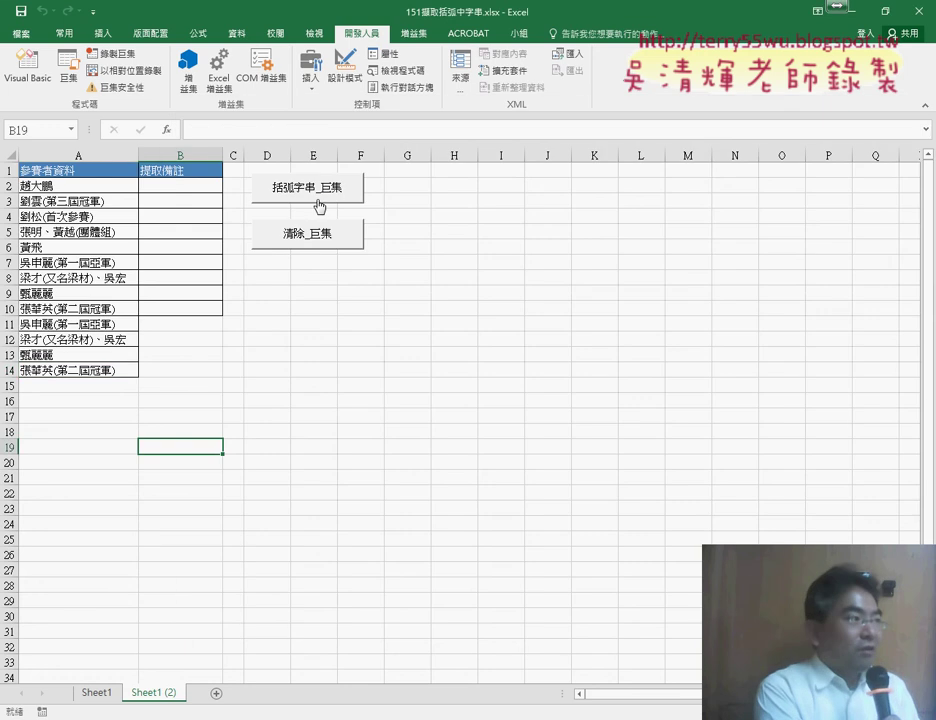
{"action": "left_click", "coordinate": [168, 309]}
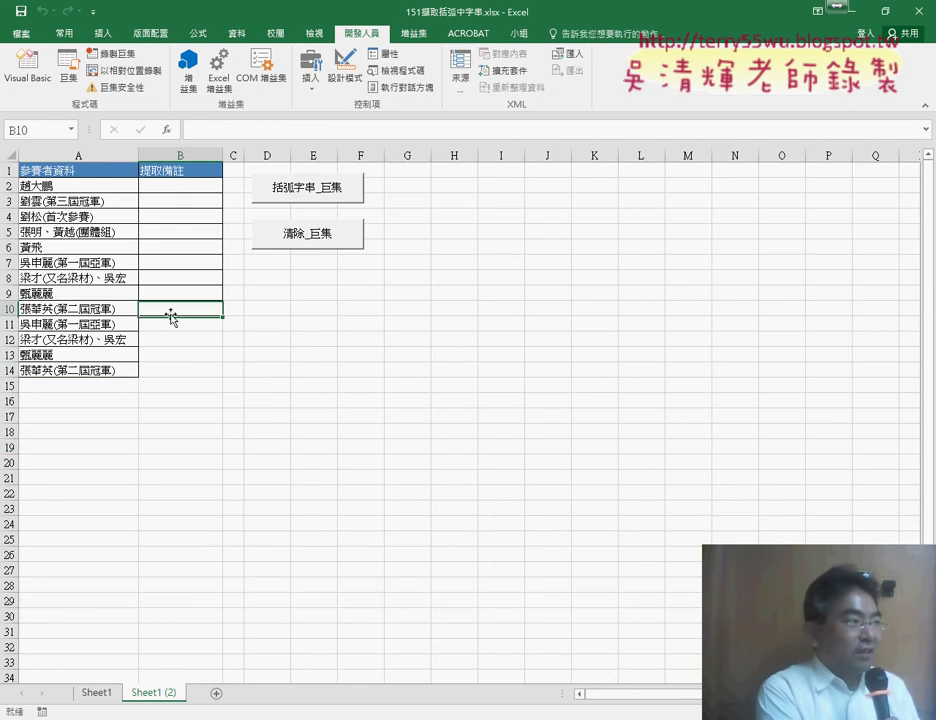
{"action": "left_click", "coordinate": [303, 200]}
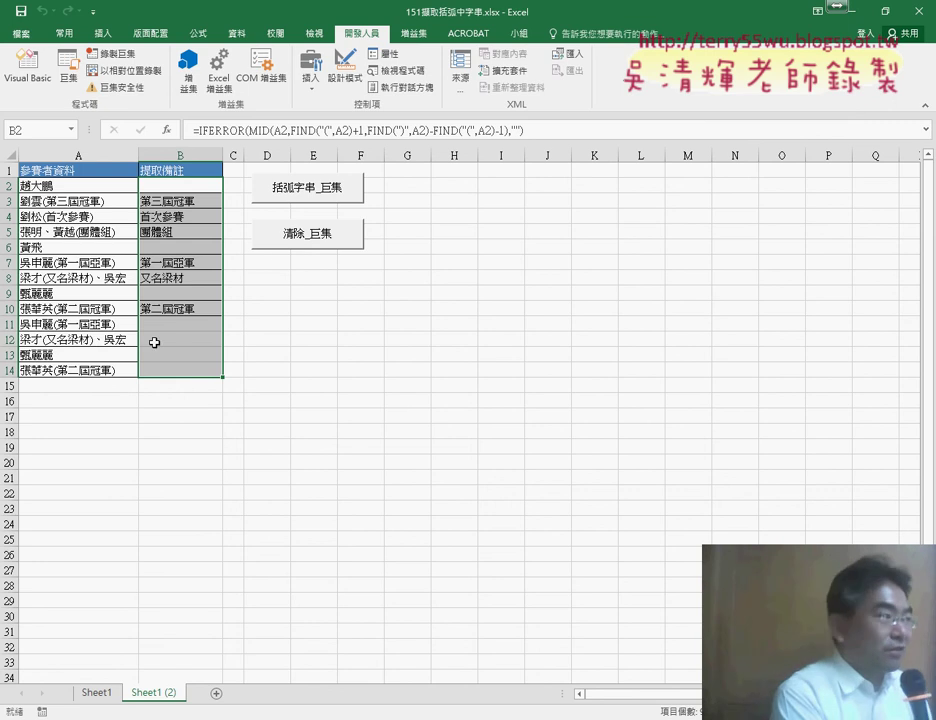
{"action": "left_click", "coordinate": [318, 234]}
{"action": "left_click", "coordinate": [322, 188]}
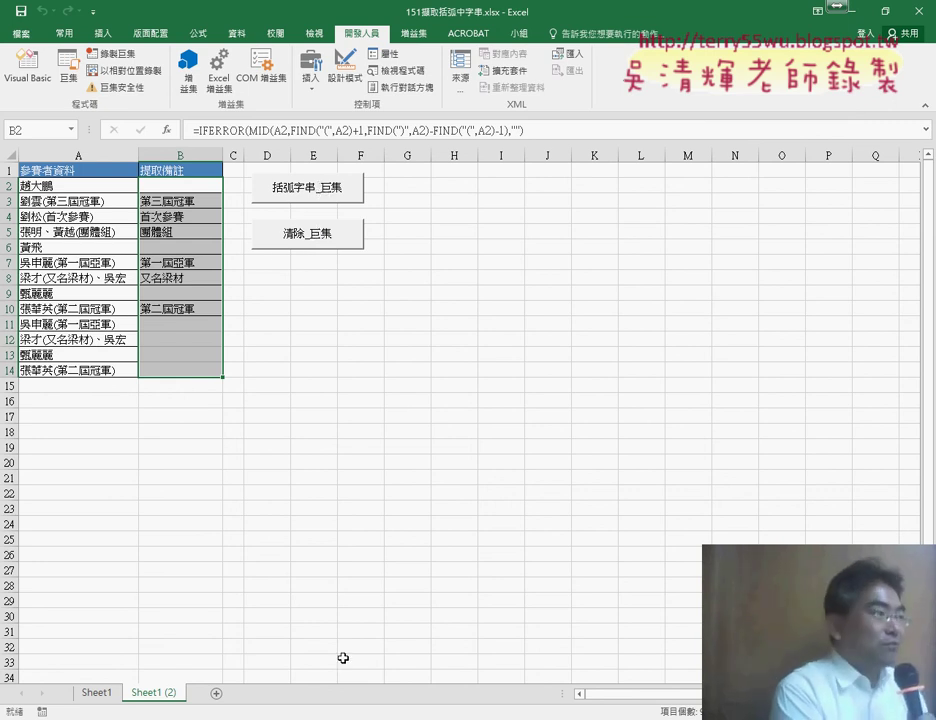
- Delete the fixed end row 10 from the AutoFill range B2:B10 in the extraction macro
{"action": "mouse_move", "coordinate": [337, 715]}
{"action": "left_click", "coordinate": [277, 648]}
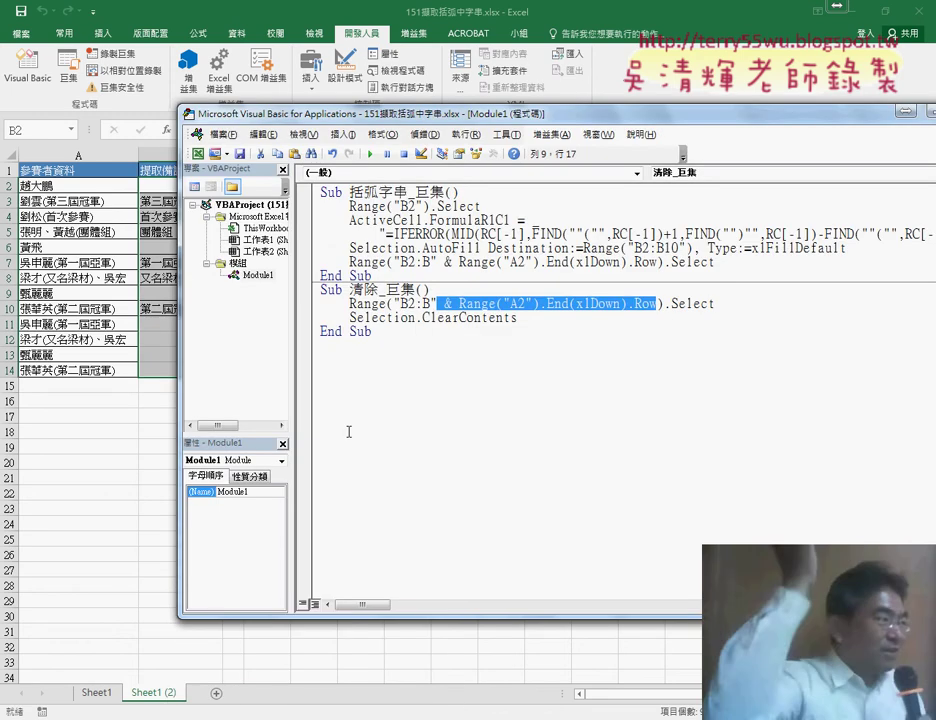
{"action": "left_click_drag", "start_coordinate": [565, 120], "coordinate": [395, 114]}
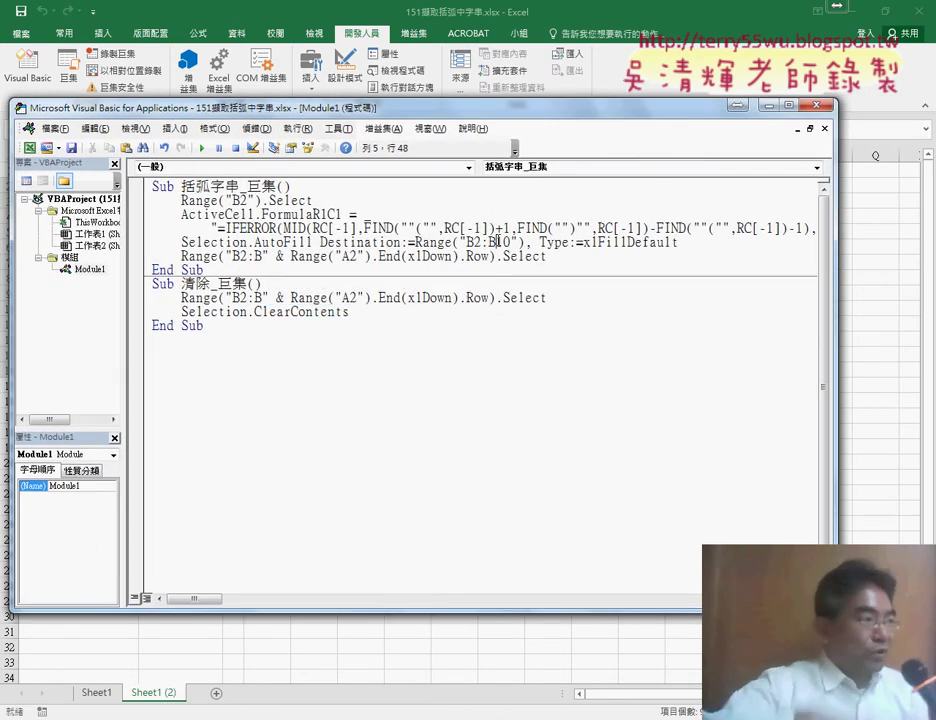
{"action": "left_click_drag", "start_coordinate": [495, 242], "coordinate": [510, 242]}
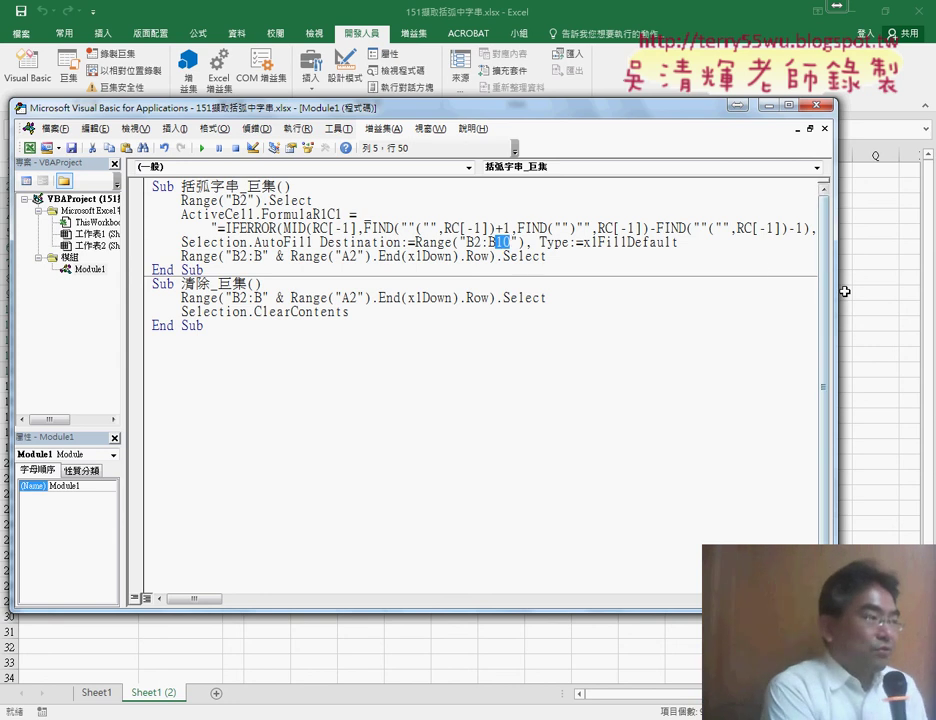
{"action": "left_click_drag", "start_coordinate": [836, 295], "coordinate": [928, 295]}
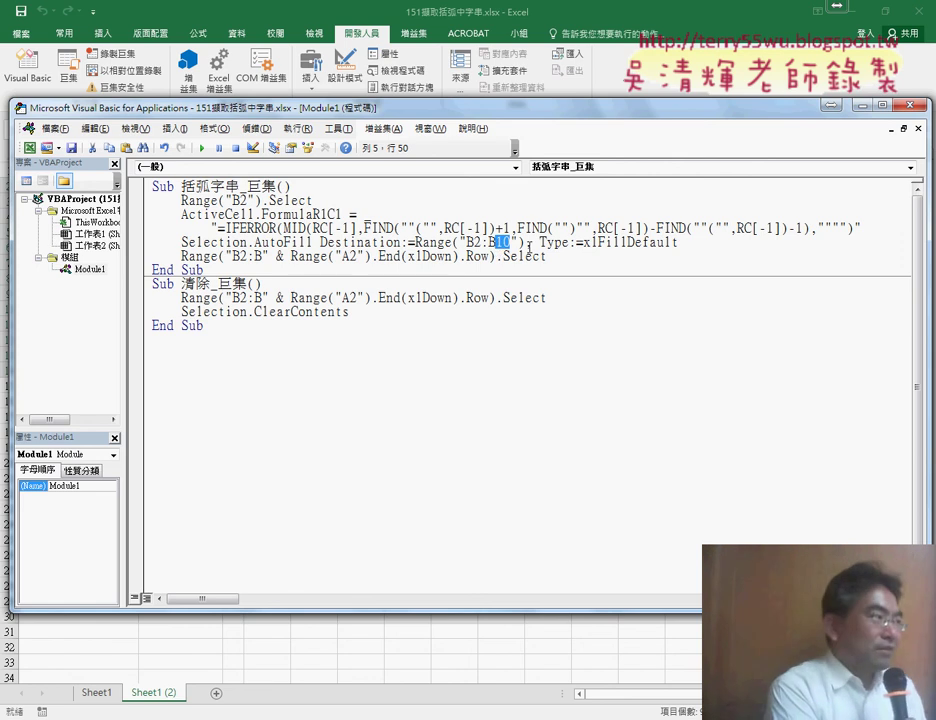
{"action": "key", "text": "Delete"}
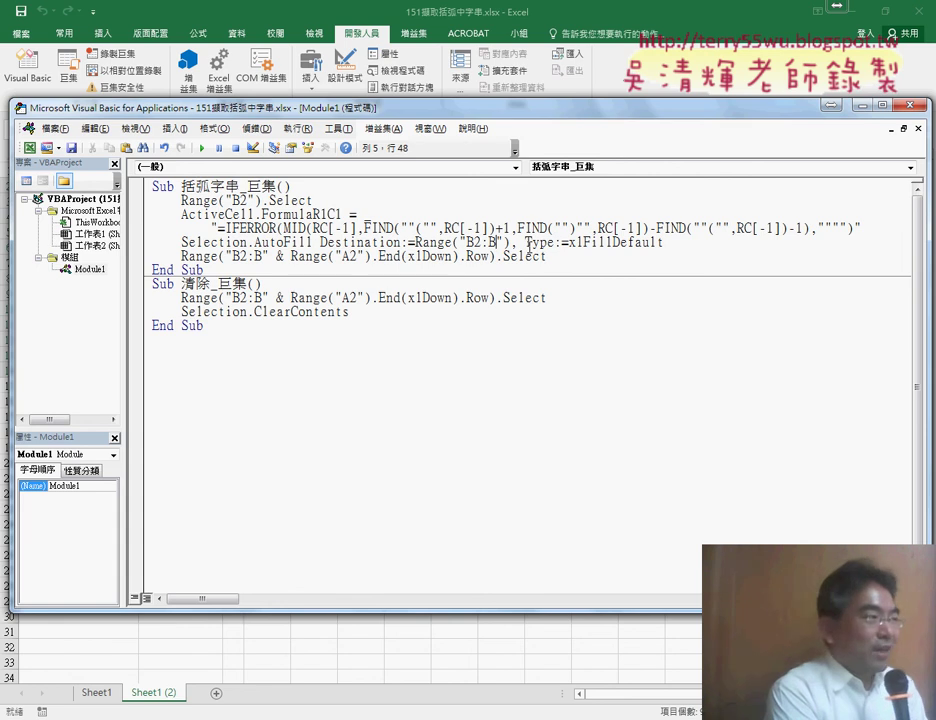
{"action": "key", "text": "Right"}
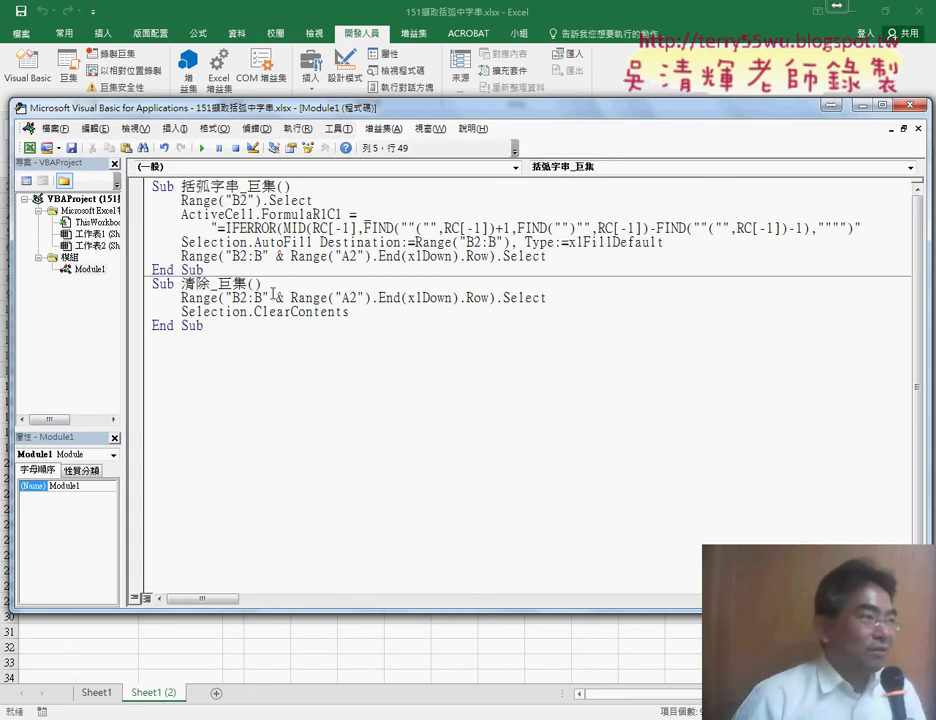
- Copy '& Range("A2").End(xlDown).Row' from the clearing macro and paste it after "B2:B" in AutoFill
{"action": "left_click_drag", "start_coordinate": [270, 298], "coordinate": [490, 298]}
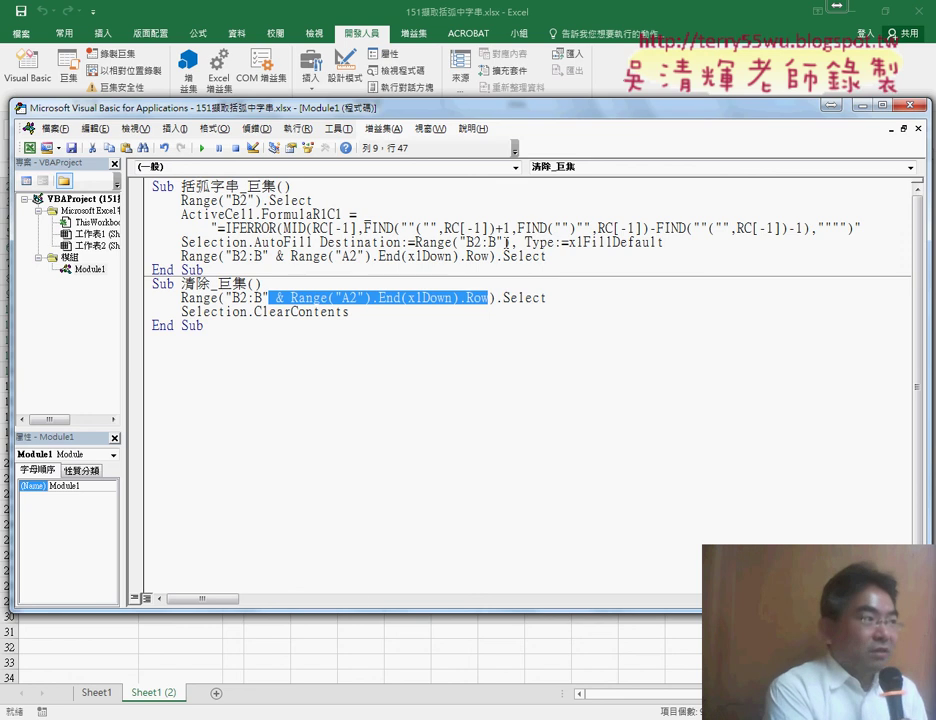
{"action": "right_click", "coordinate": [477, 296]}
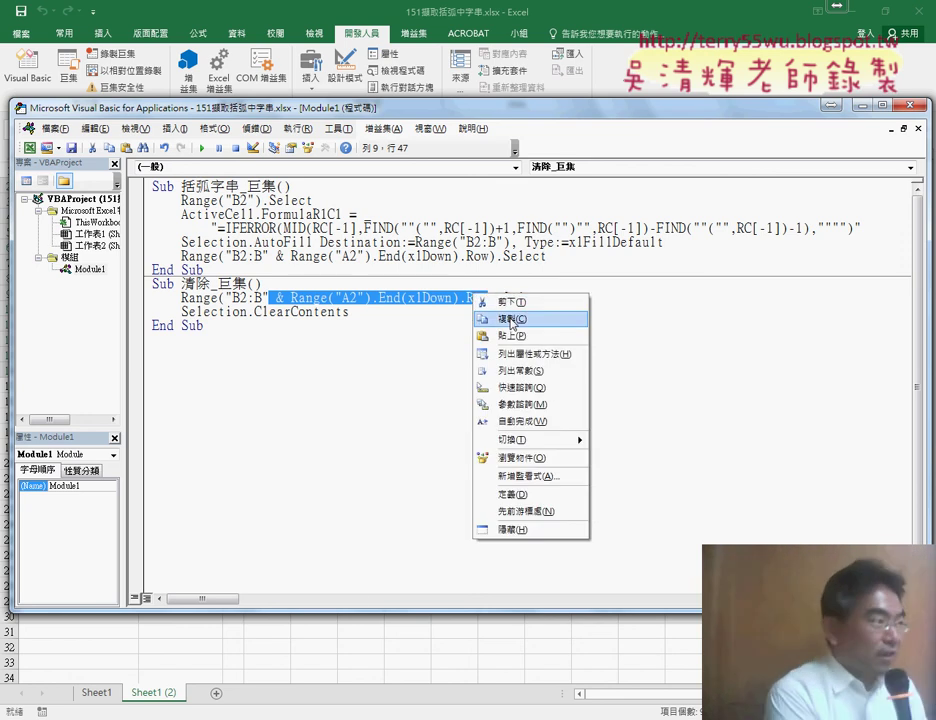
{"action": "left_click", "coordinate": [497, 320]}
{"action": "left_click", "coordinate": [507, 243]}
{"action": "right_click", "coordinate": [507, 243]}
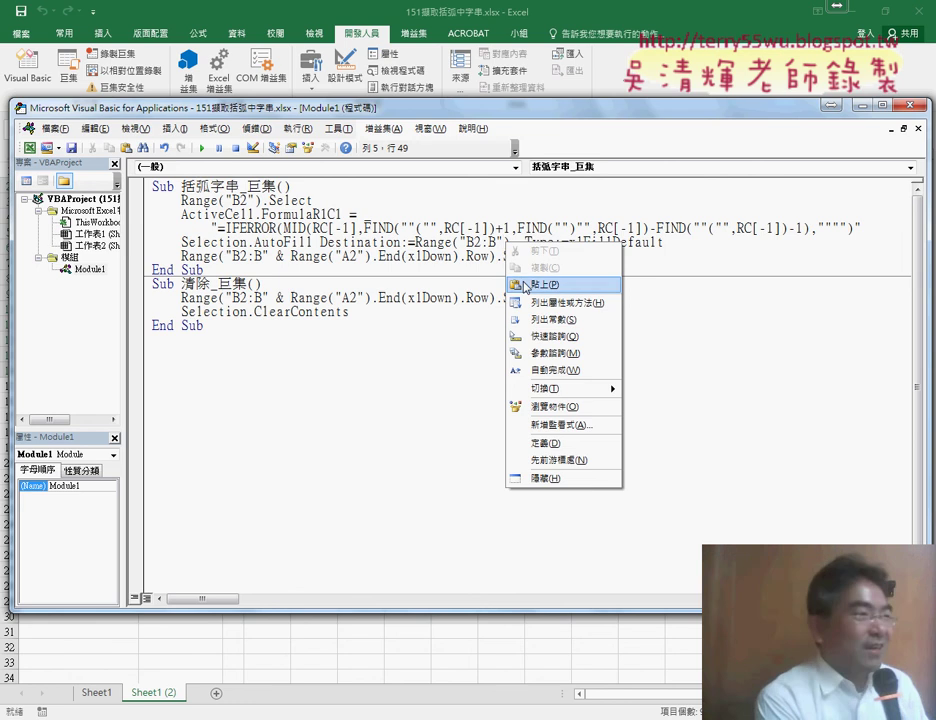
{"action": "left_click", "coordinate": [522, 318]}
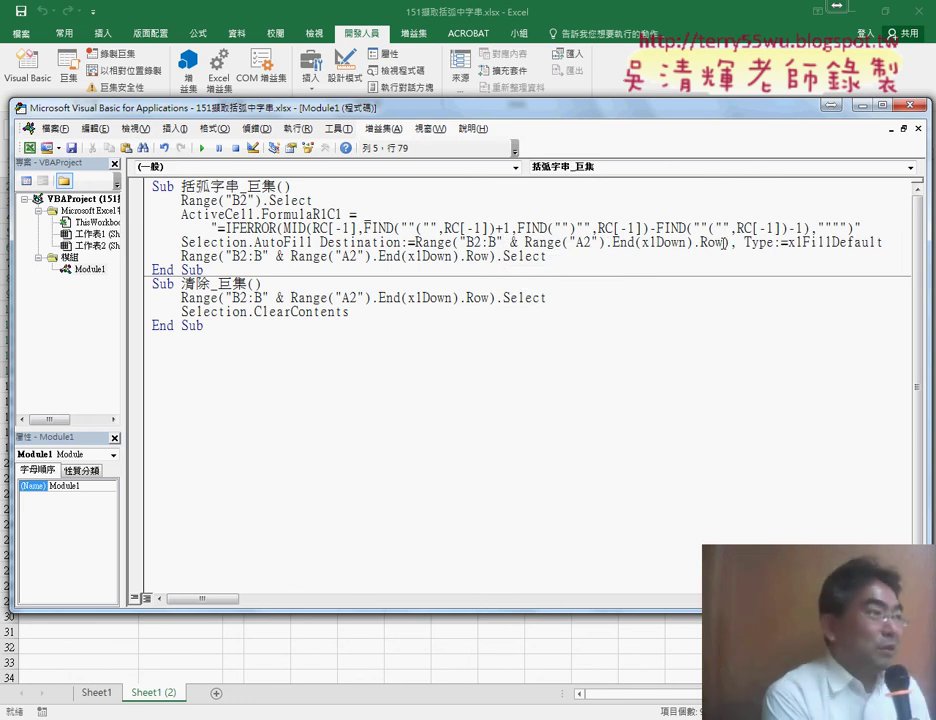
{"action": "left_click_drag", "start_coordinate": [722, 242], "coordinate": [502, 242]}
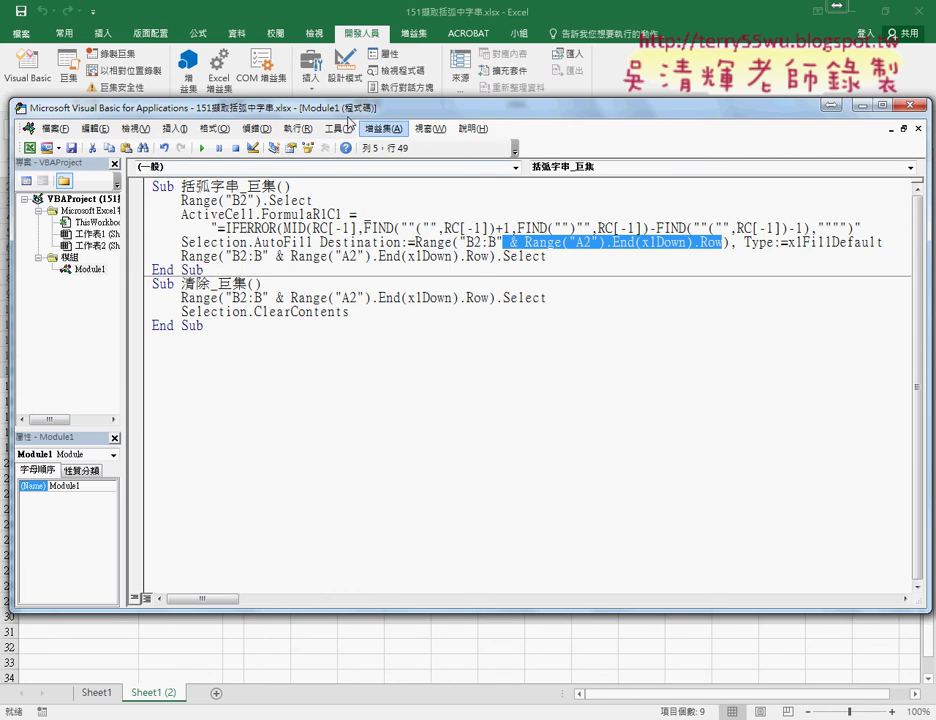
- Run 清除_巨集, then 括弧字串_巨集 to fill B2:B14, then 清除_巨集 again
{"action": "mouse_move", "coordinate": [339, 108]}
{"action": "left_mouse_down"}
{"action": "mouse_move", "coordinate": [507, 195]}
{"action": "mouse_move", "coordinate": [496, 283]}
{"action": "left_mouse_up"}
{"action": "left_click", "coordinate": [449, 230]}
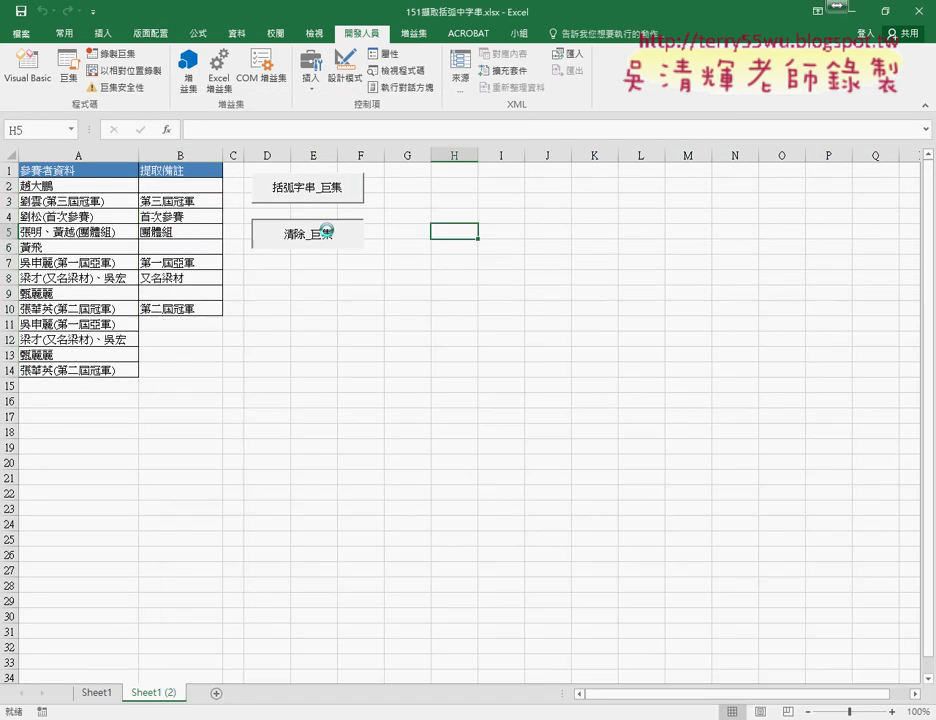
{"action": "left_click", "coordinate": [313, 232]}
{"action": "left_click", "coordinate": [322, 200]}
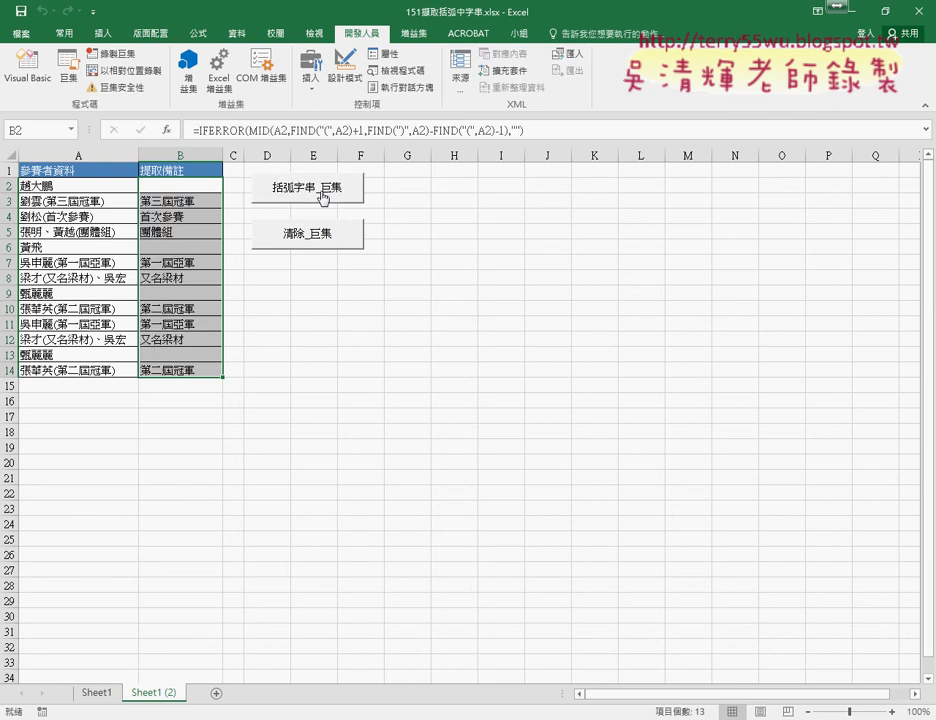
{"action": "left_click", "coordinate": [324, 242]}
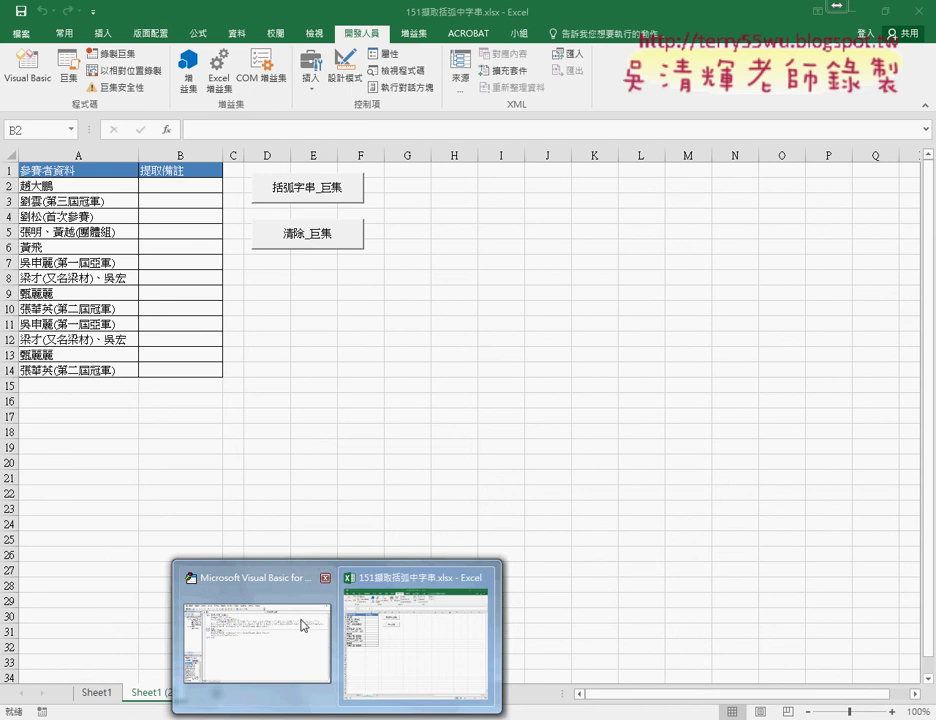
- Bring up the VBA code and select Range("A2").End(xlDown).Row in the AutoFill line
{"action": "left_click", "coordinate": [260, 630]}
{"action": "mouse_move", "coordinate": [530, 402]}
{"action": "left_mouse_down"}
{"action": "mouse_move", "coordinate": [230, 124]}
{"action": "mouse_move", "coordinate": [194, 112]}
{"action": "left_mouse_up"}
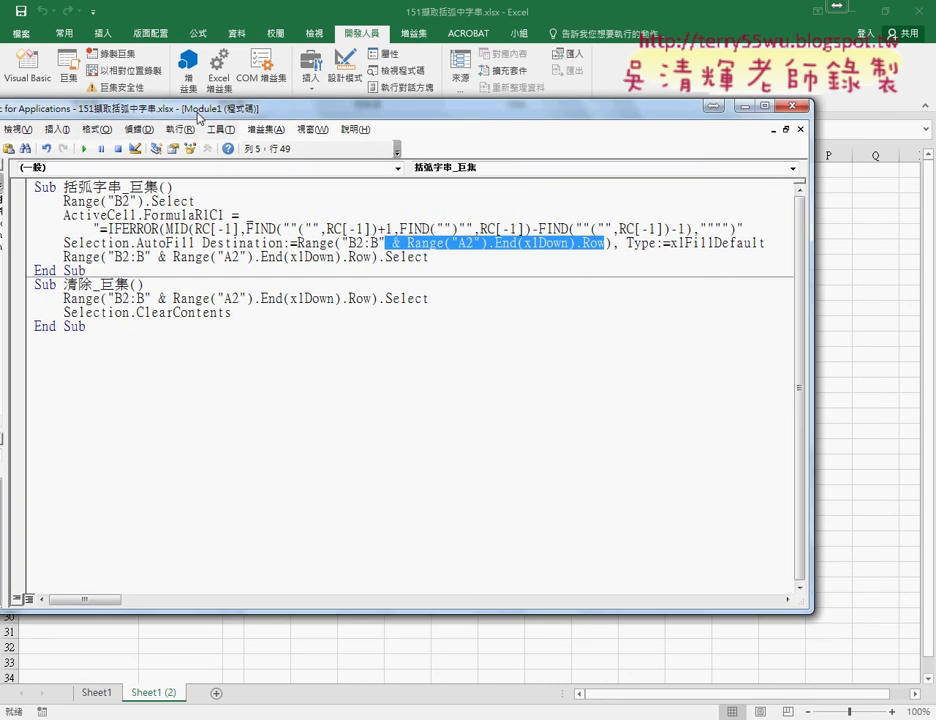
{"action": "left_click", "coordinate": [613, 244]}
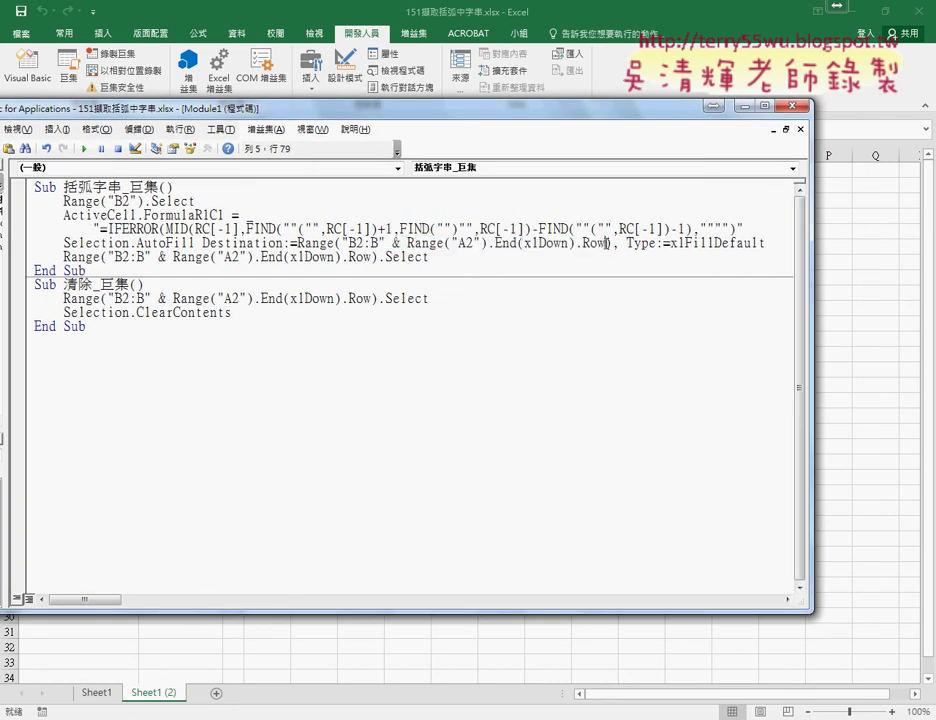
{"action": "left_click_drag", "start_coordinate": [604, 244], "coordinate": [408, 244]}
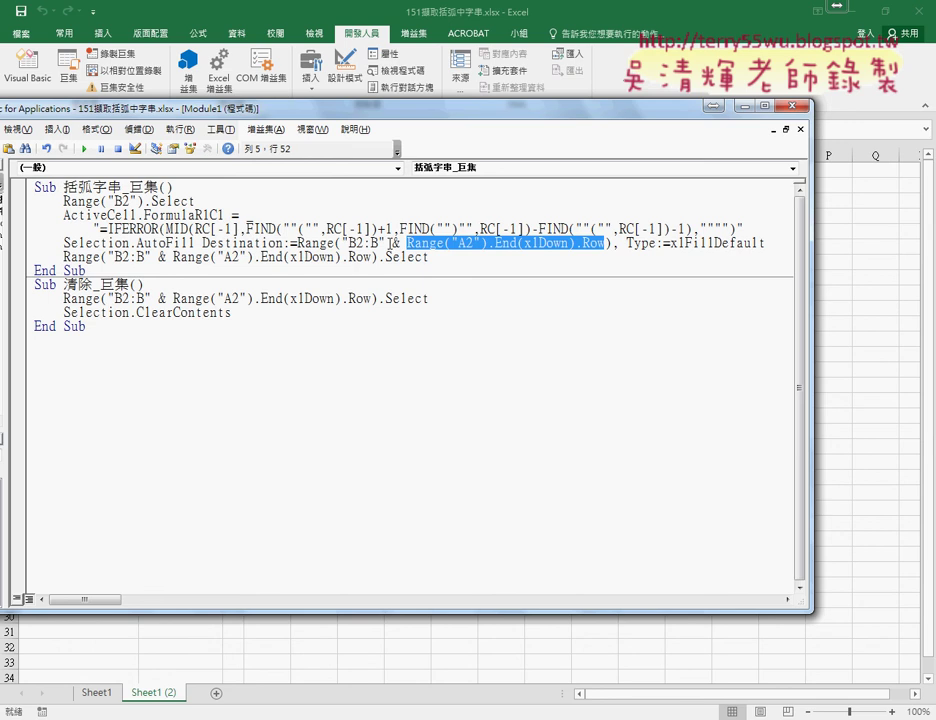